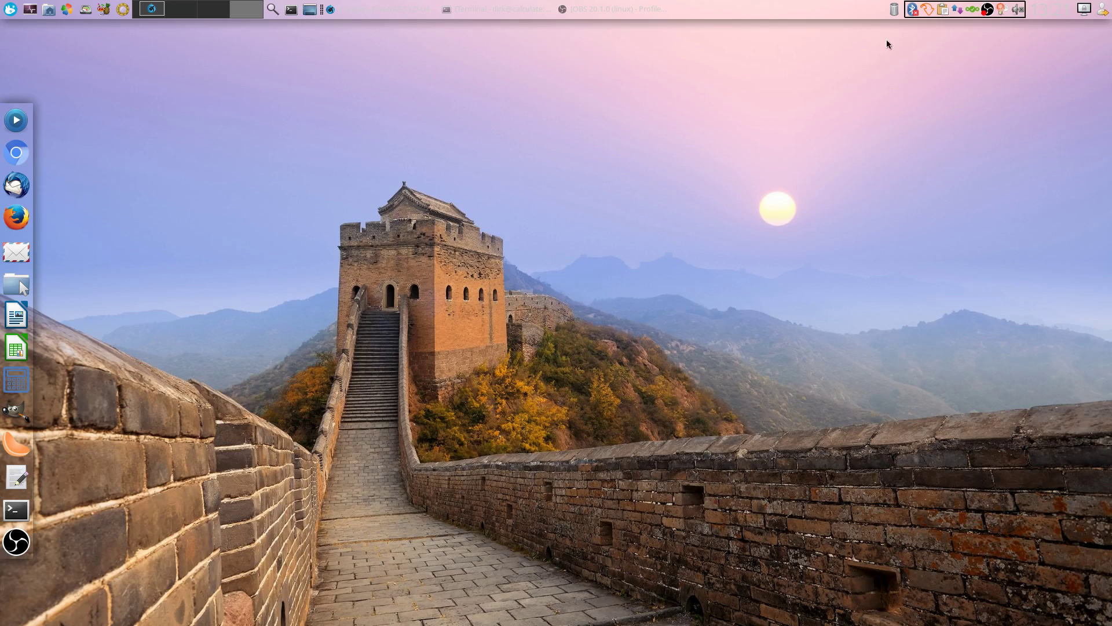
Start the system update from the tray icon and move its window to the right side
left_click(936, 12)
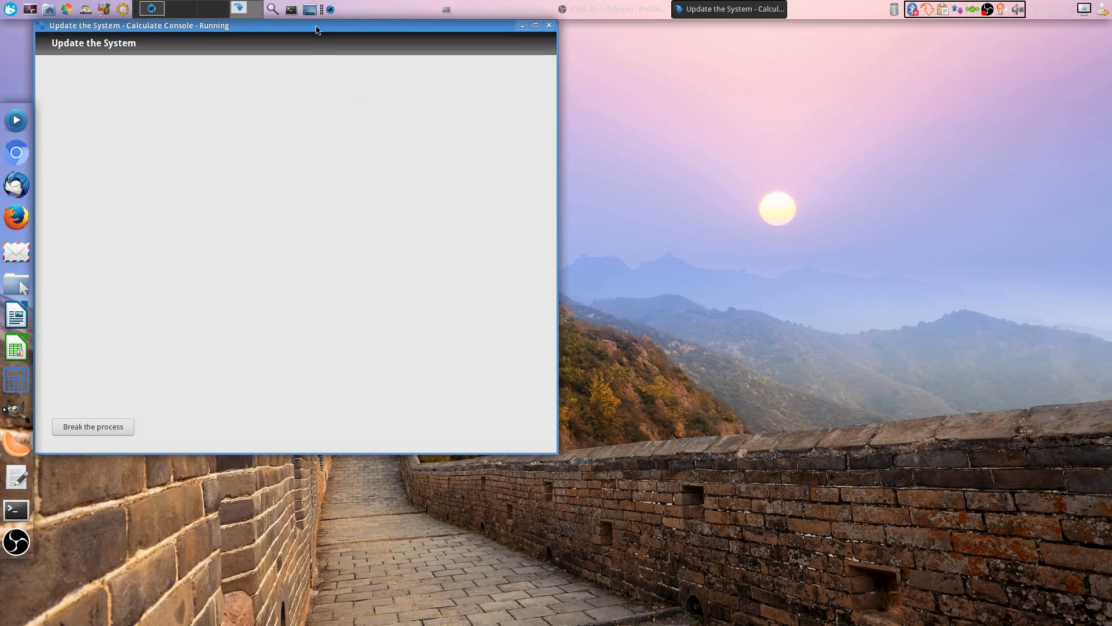
left_click_drag(317, 30, 863, 25)
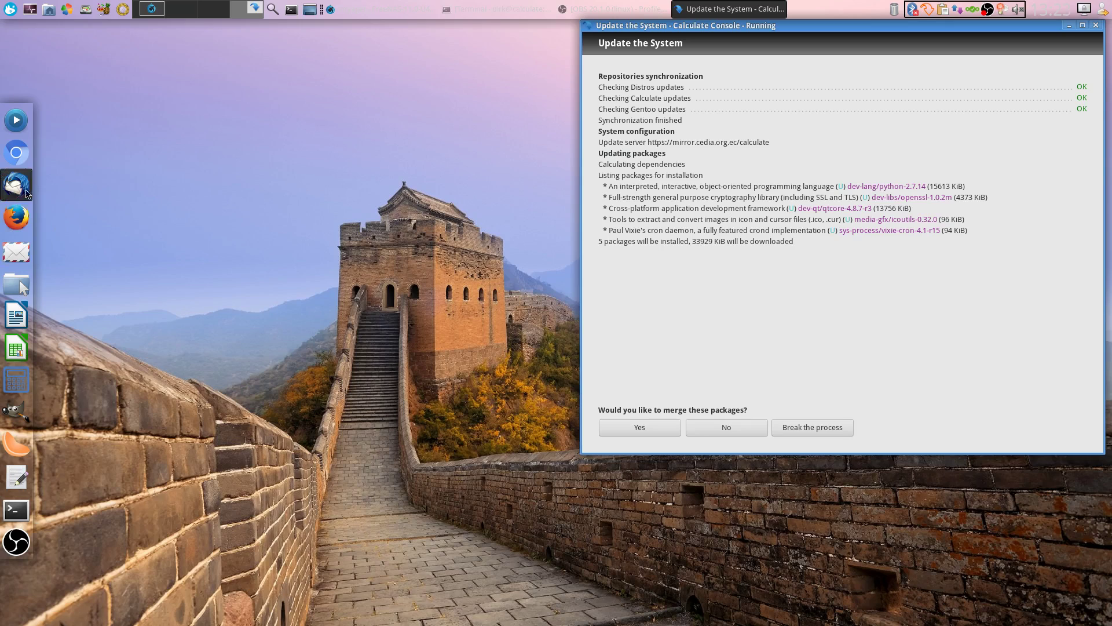
Browse the network in the file manager to the shared folders on VOYAGER
left_click(17, 285)
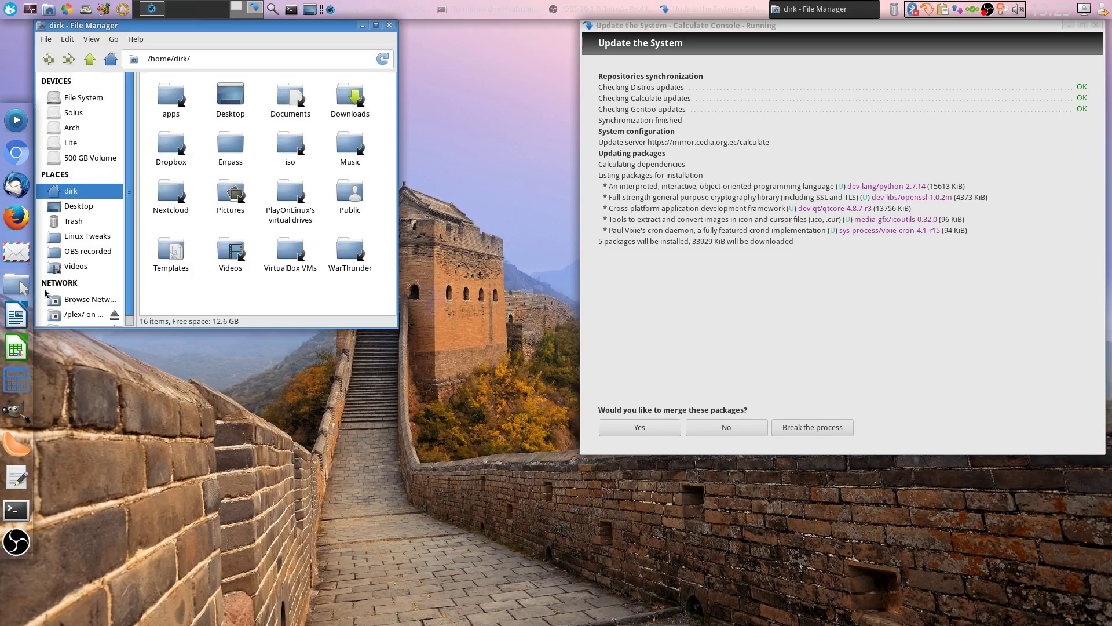
scroll(82, 302, "down", 1)
left_click(88, 287)
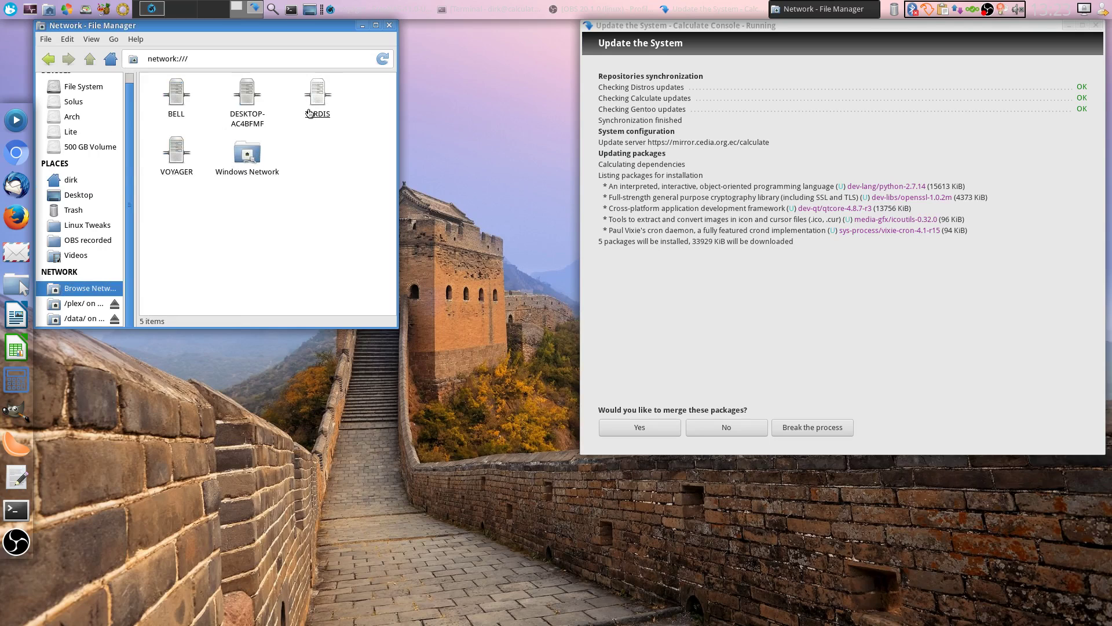
left_click(176, 152)
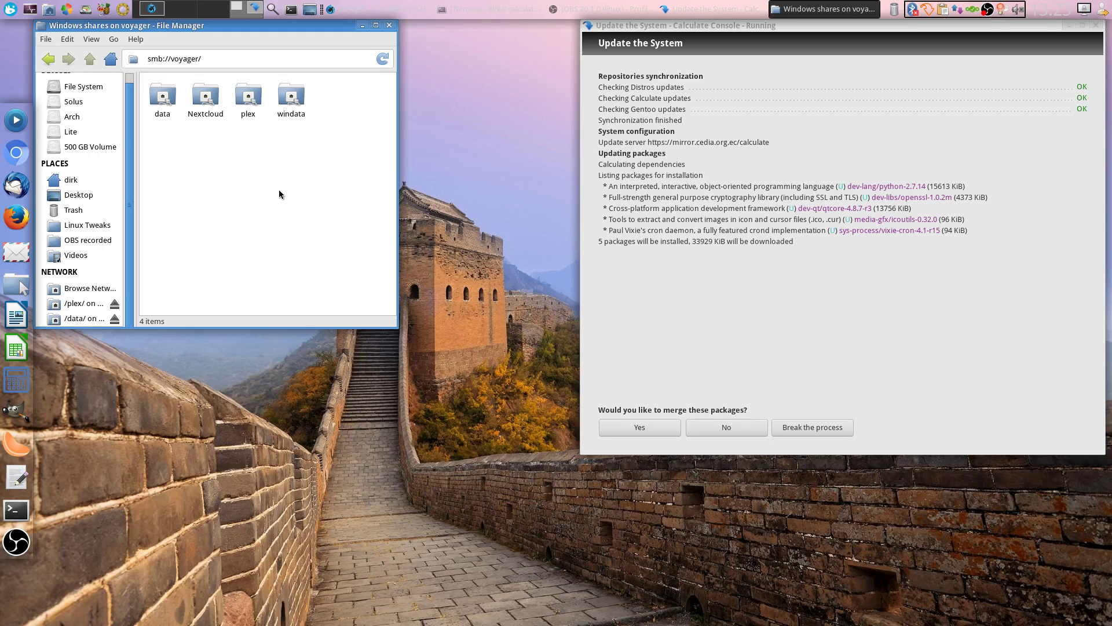
Nudge the file manager window, then open and close the Nextcloud sync settings
mouse_move(313, 27)
left_mouse_down()
mouse_move(411, 32)
mouse_move(319, 27)
left_mouse_up()
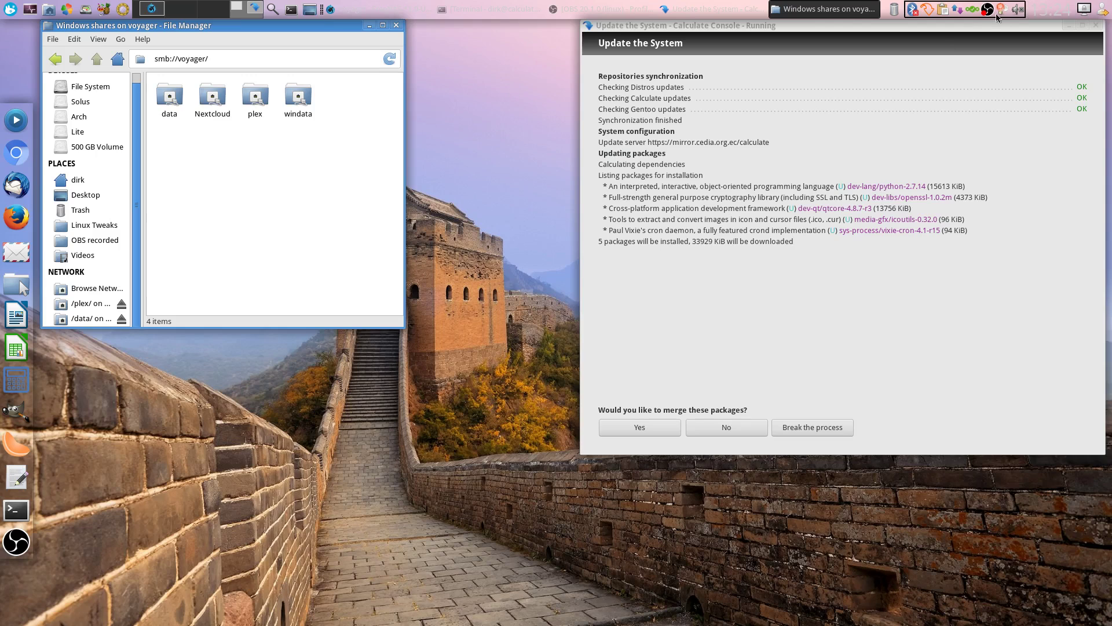
left_click(971, 11)
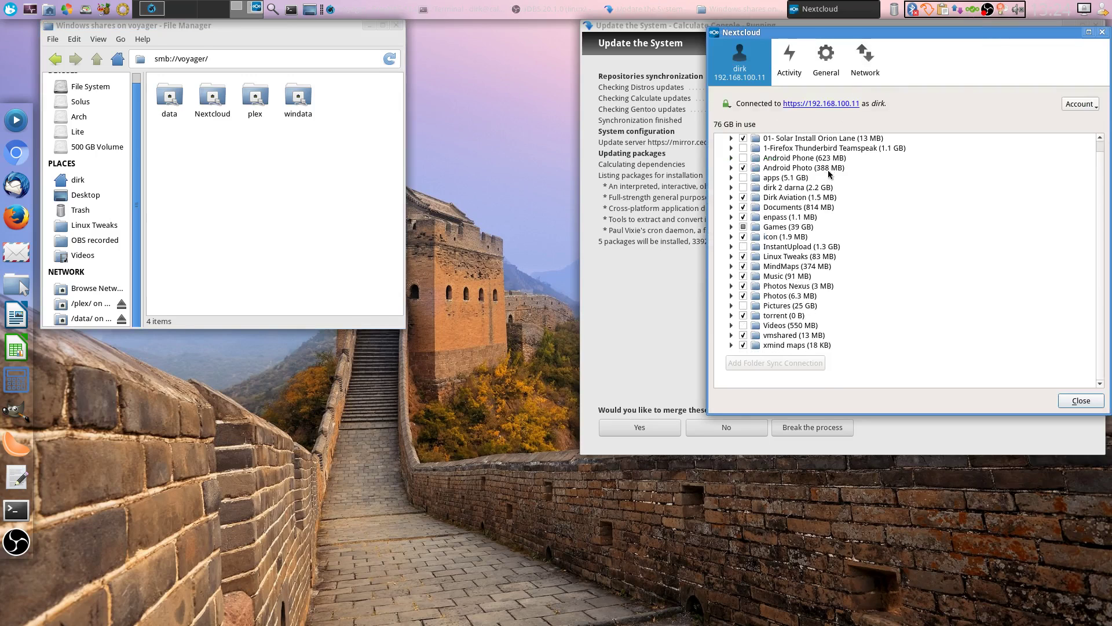
left_click(1102, 32)
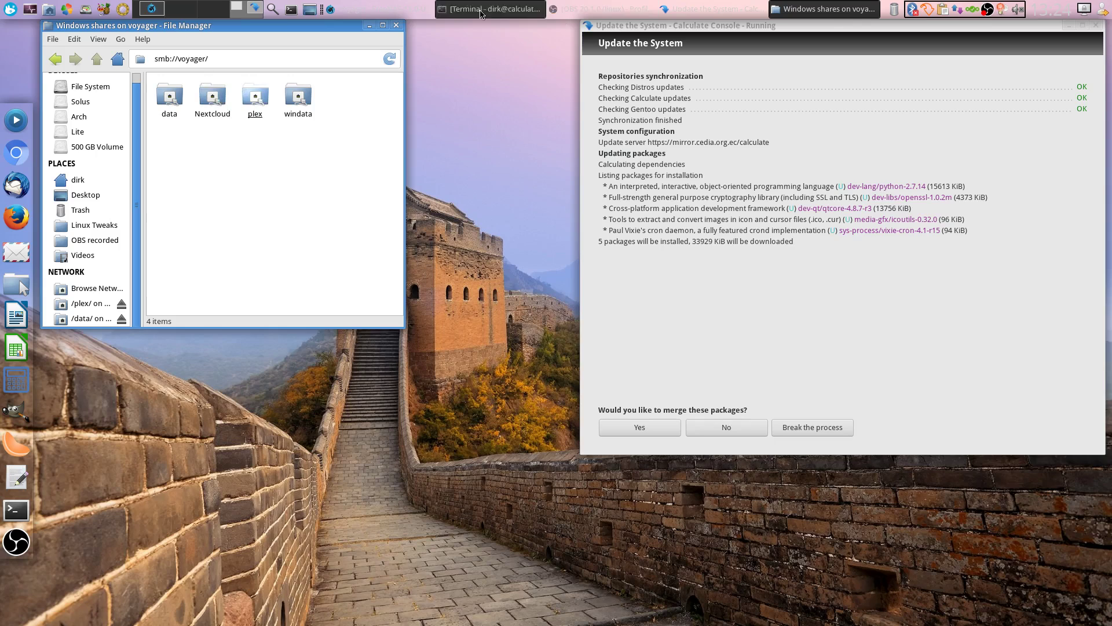
Close the Thunar file manager window
left_click(397, 26)
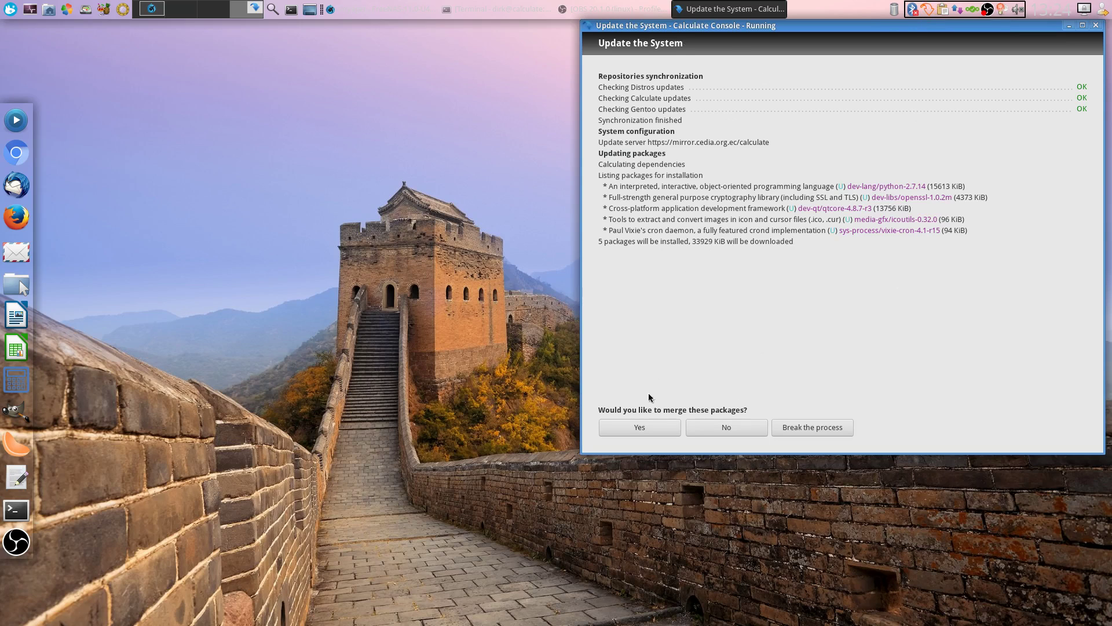
Answer Yes to merge the 5 packages, starting with openssl-1.0.2m
left_click(651, 427)
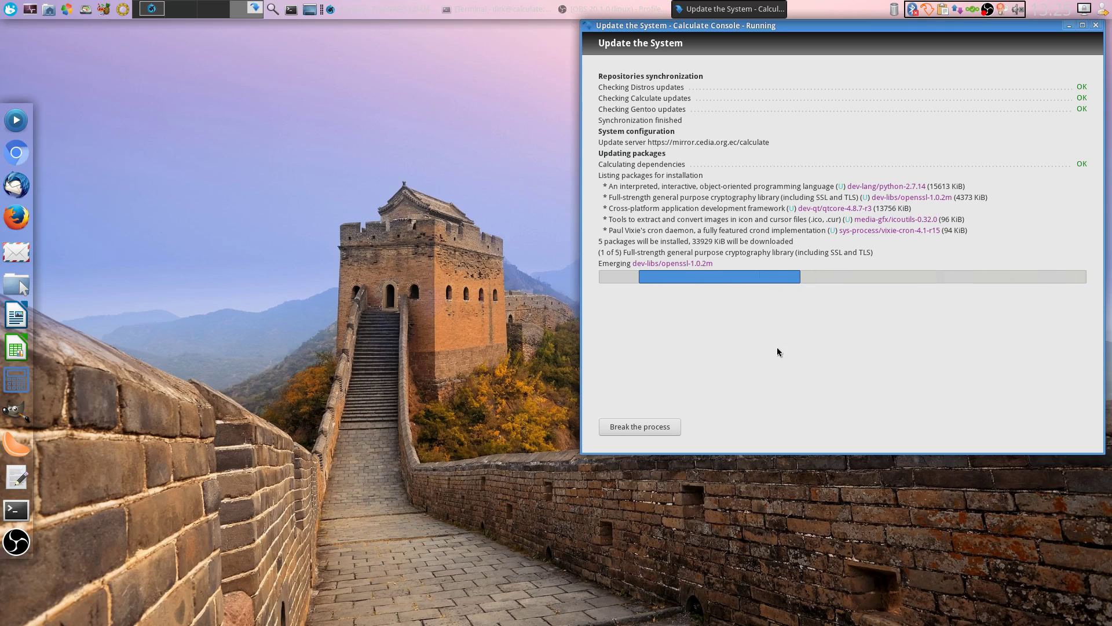
Launch htop from the top-panel launcher to watch CPU and memory load
left_click(30, 11)
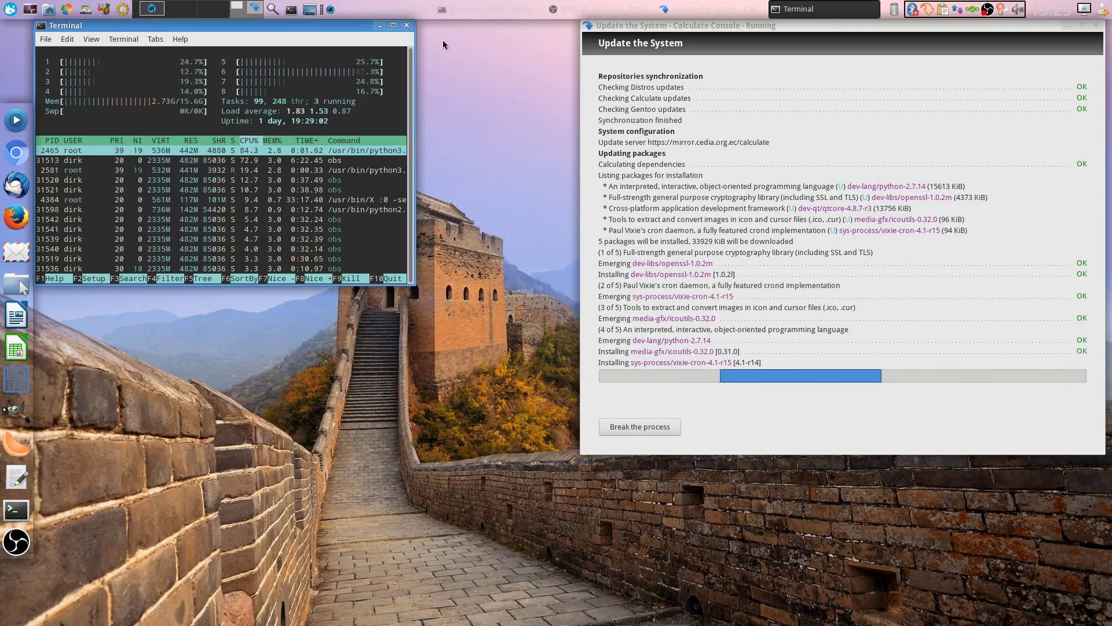
Close the htop terminal and glance at the Whisker Menu properties and desktop menu
left_click(407, 26)
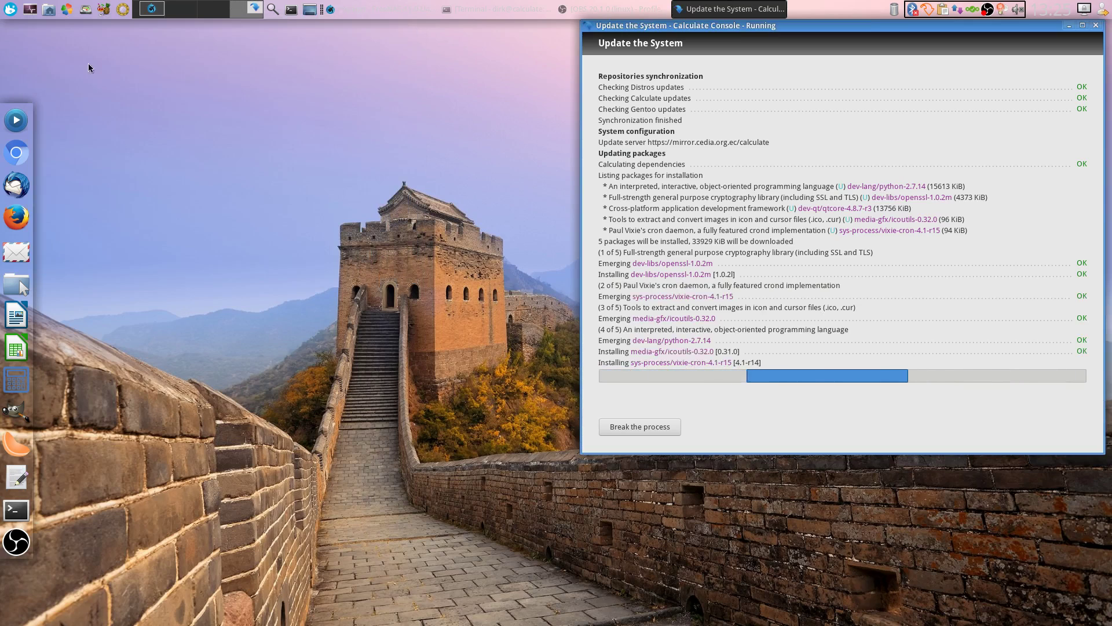
right_click(10, 9)
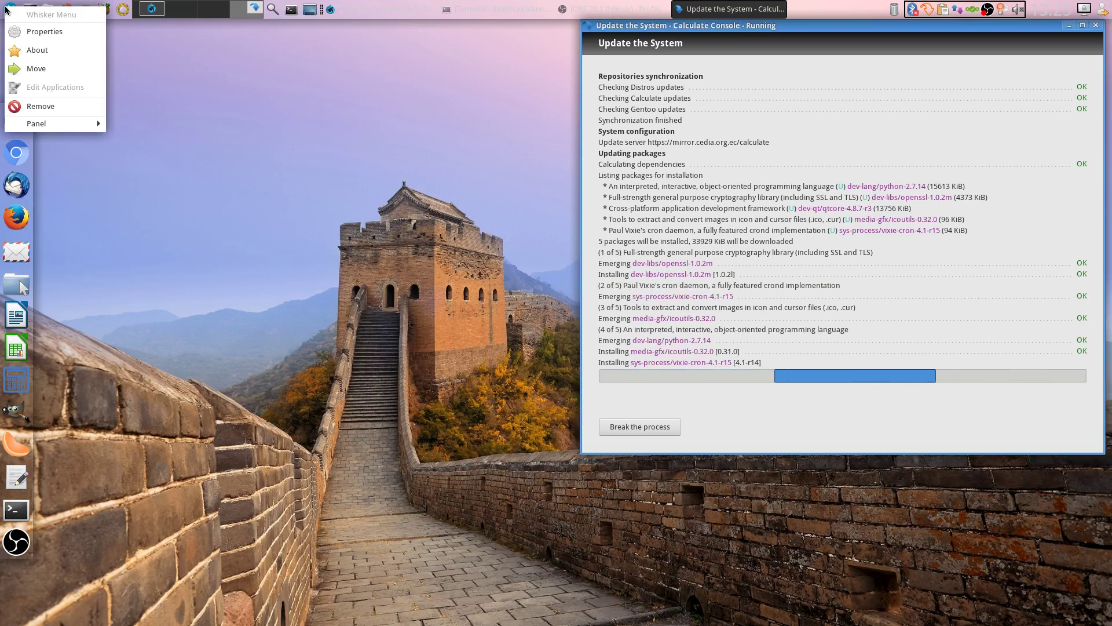
left_click(27, 33)
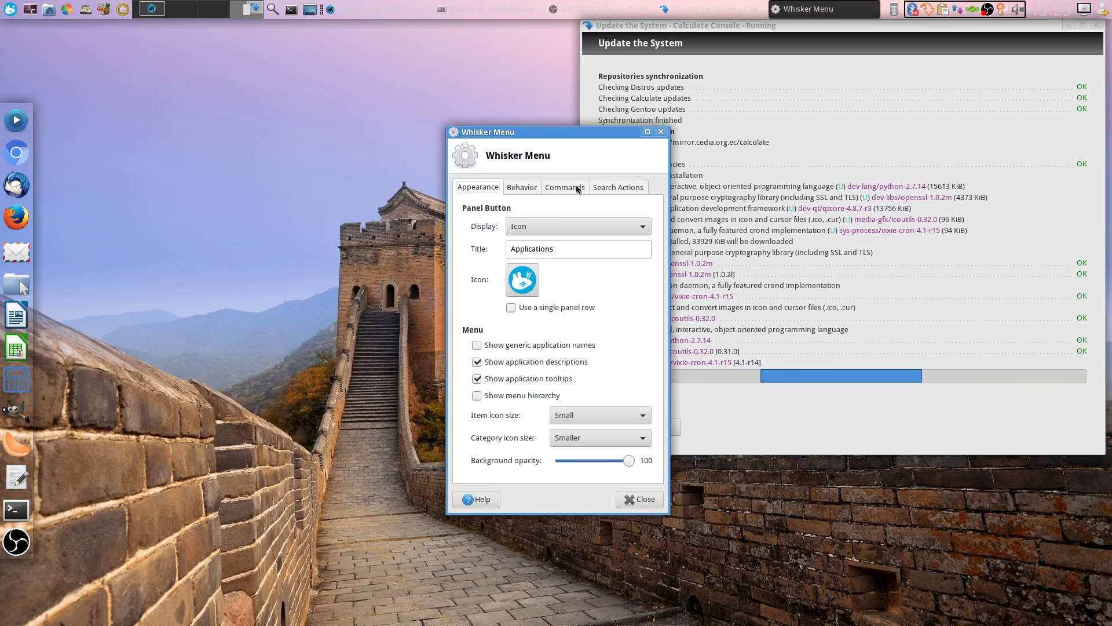
key("Escape")
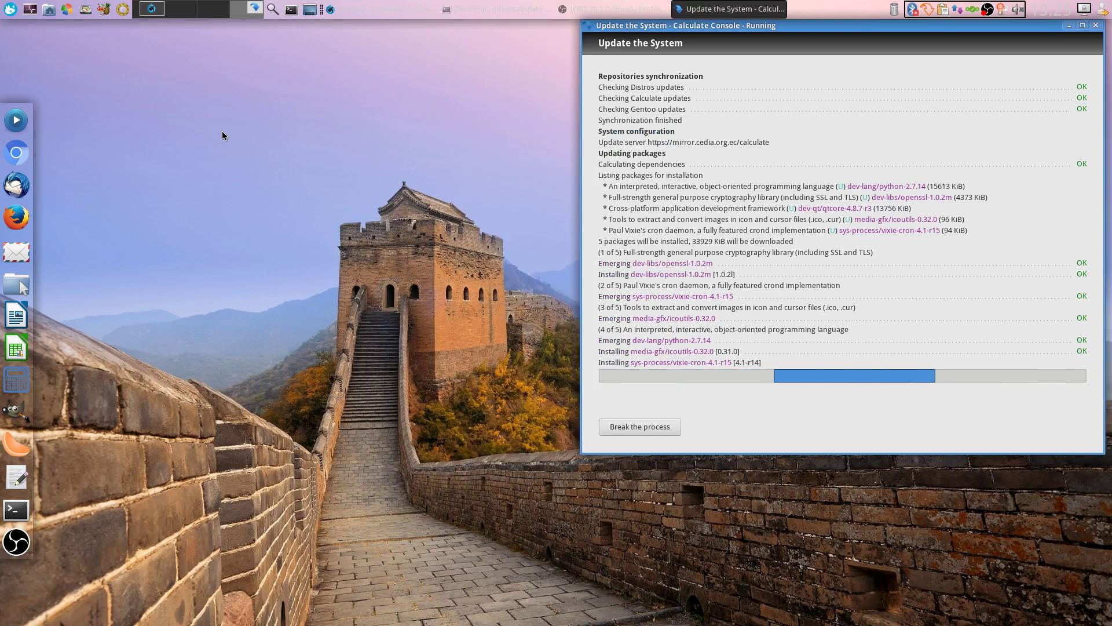
right_click(213, 125)
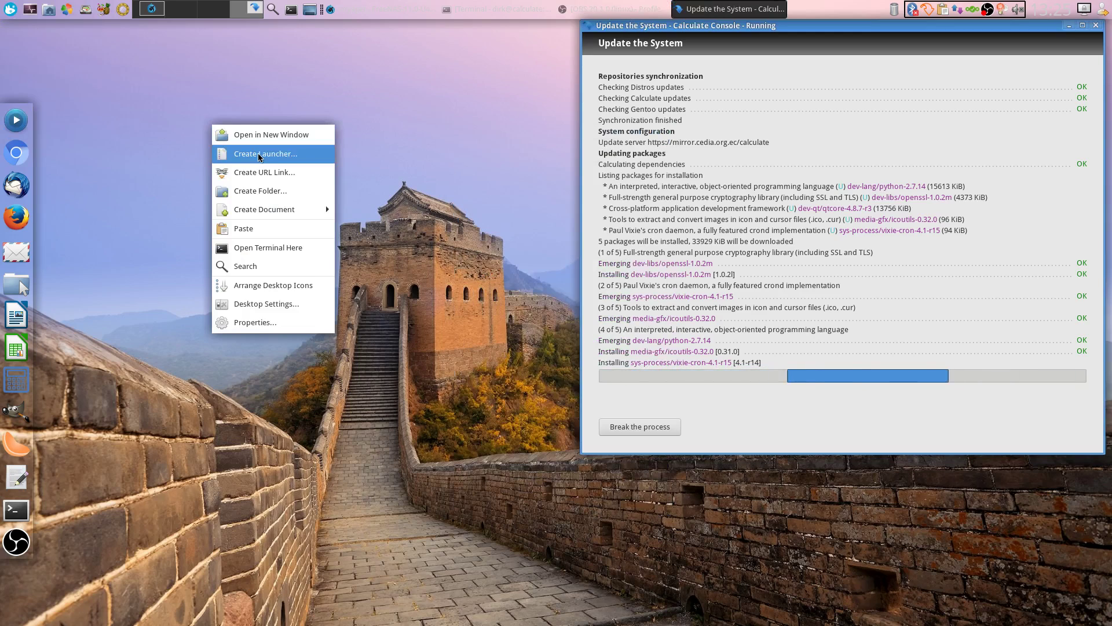
key("Escape")
Search the applications menu for htop to find the Run htop entry
left_click(10, 8)
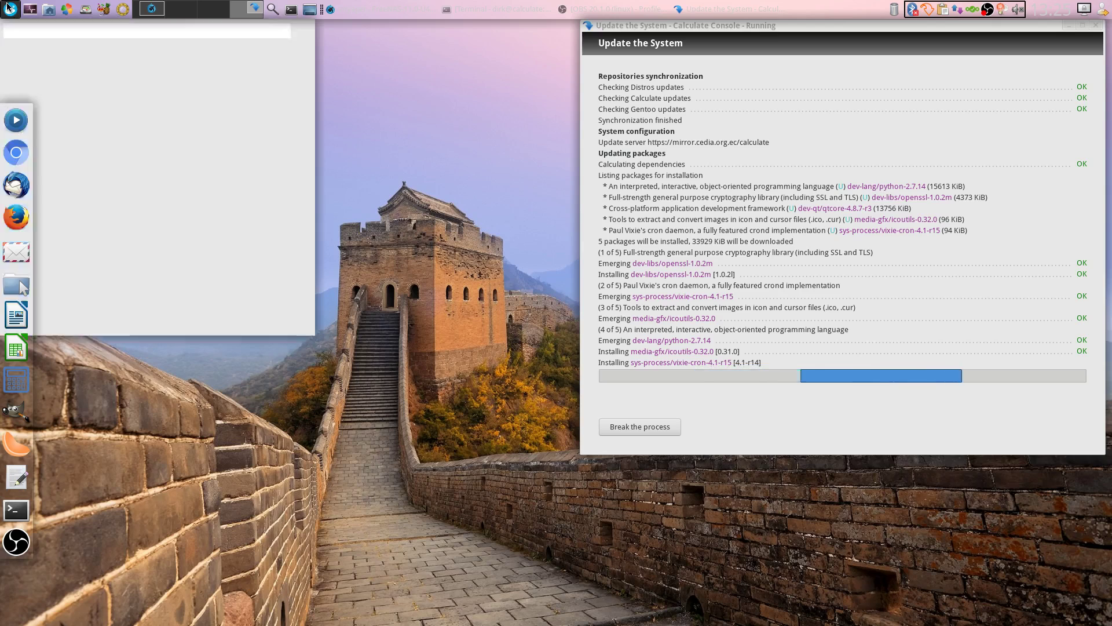
type("htop")
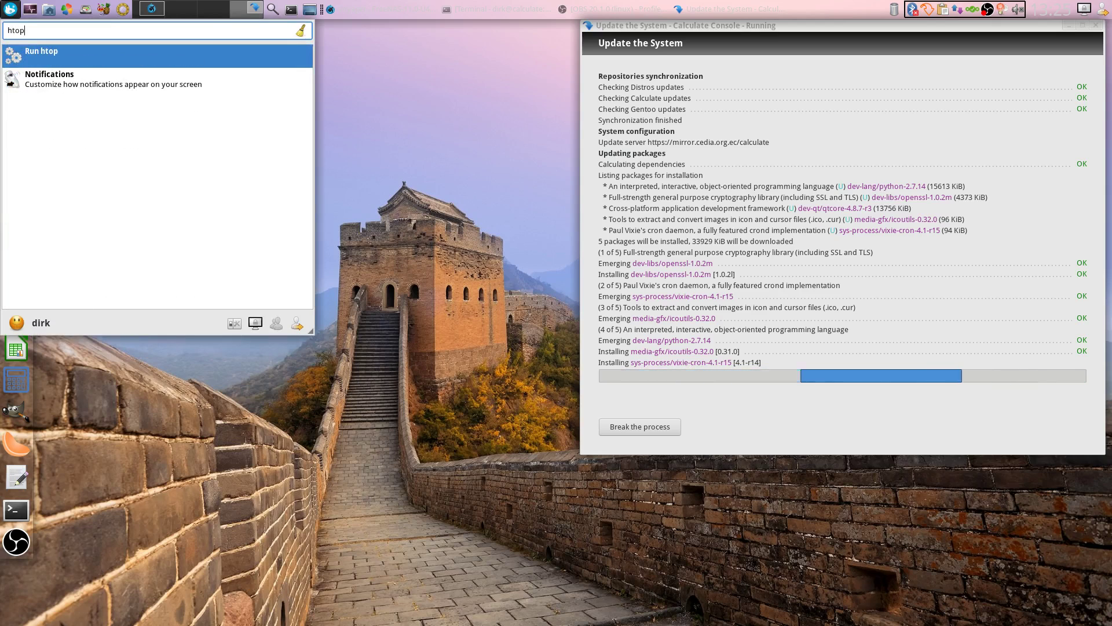
key("Down")
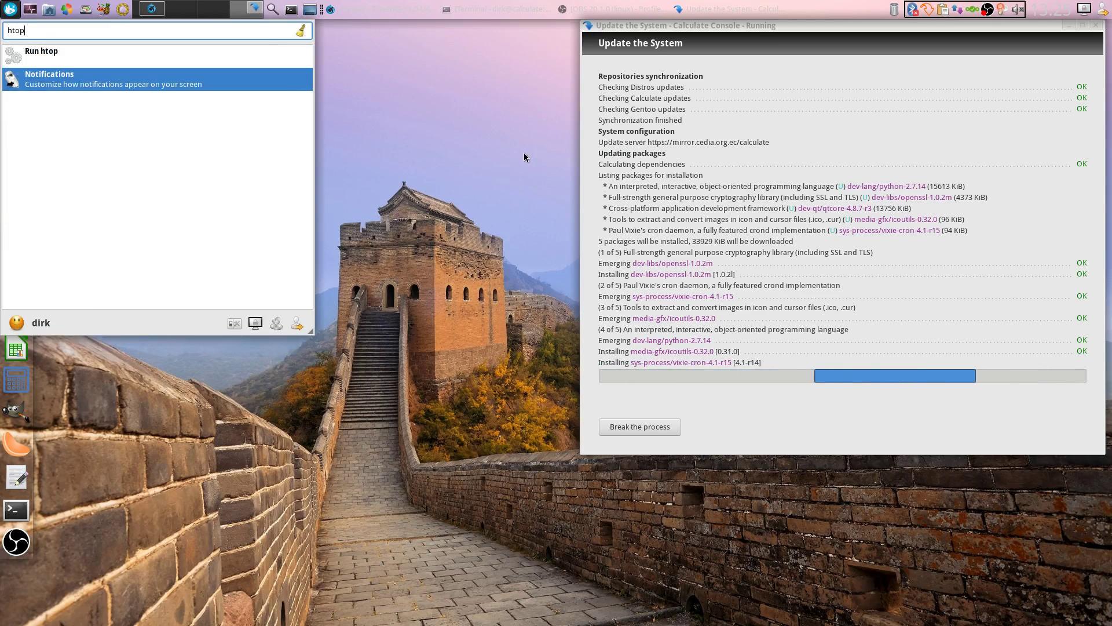
key("Escape")
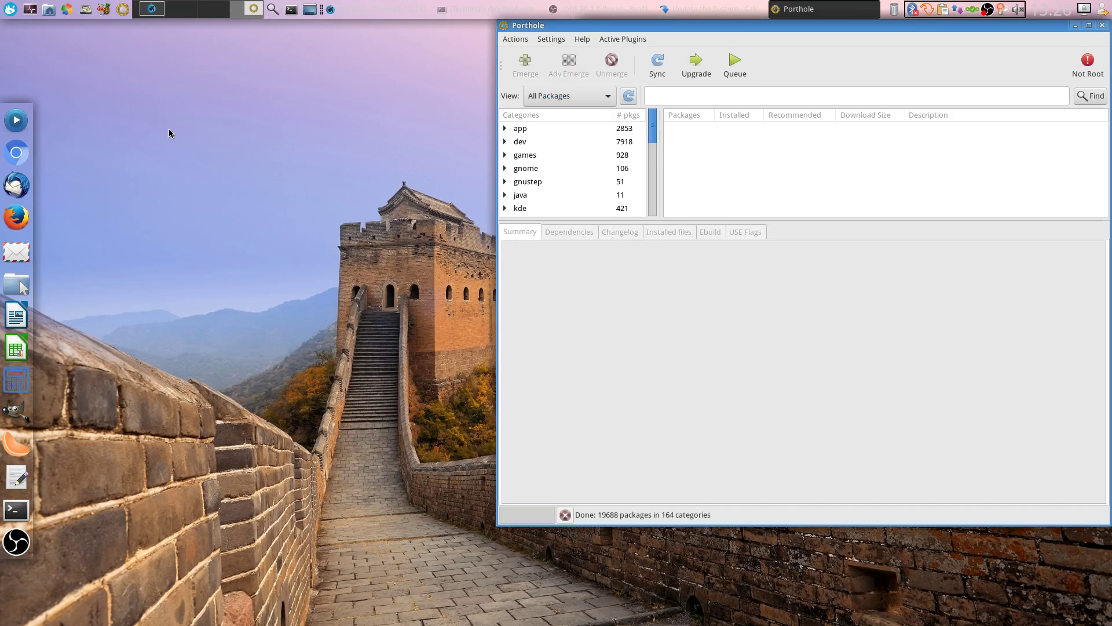
Search Porthole for htop, confirm sys-process/htop 2.0.2 is installed, and close Porthole
left_click(753, 94)
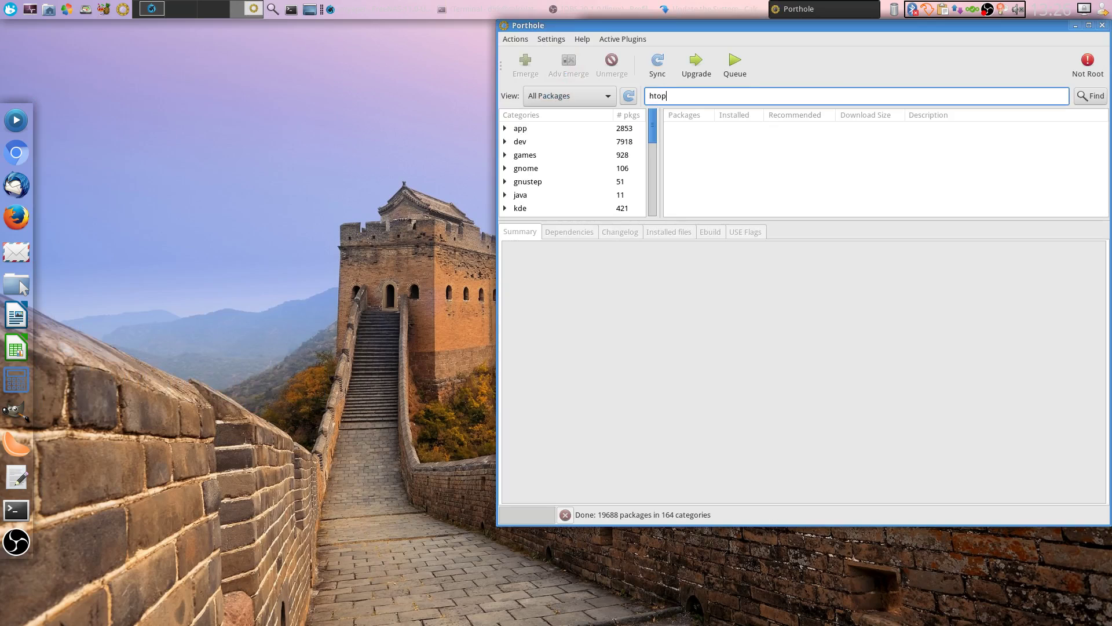
key("Return")
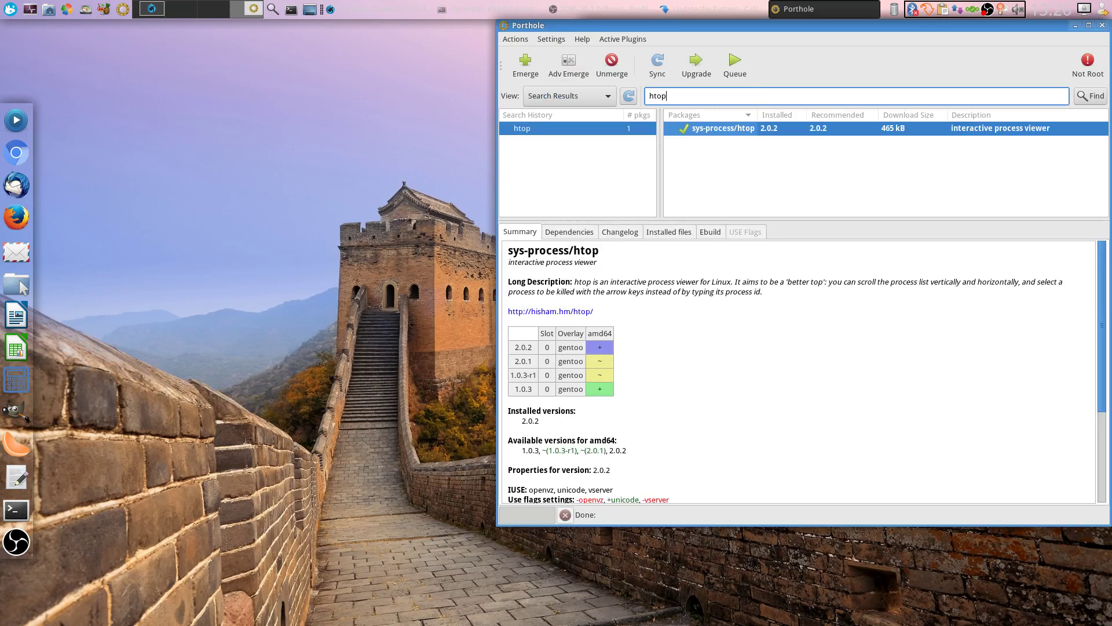
left_click(1104, 26)
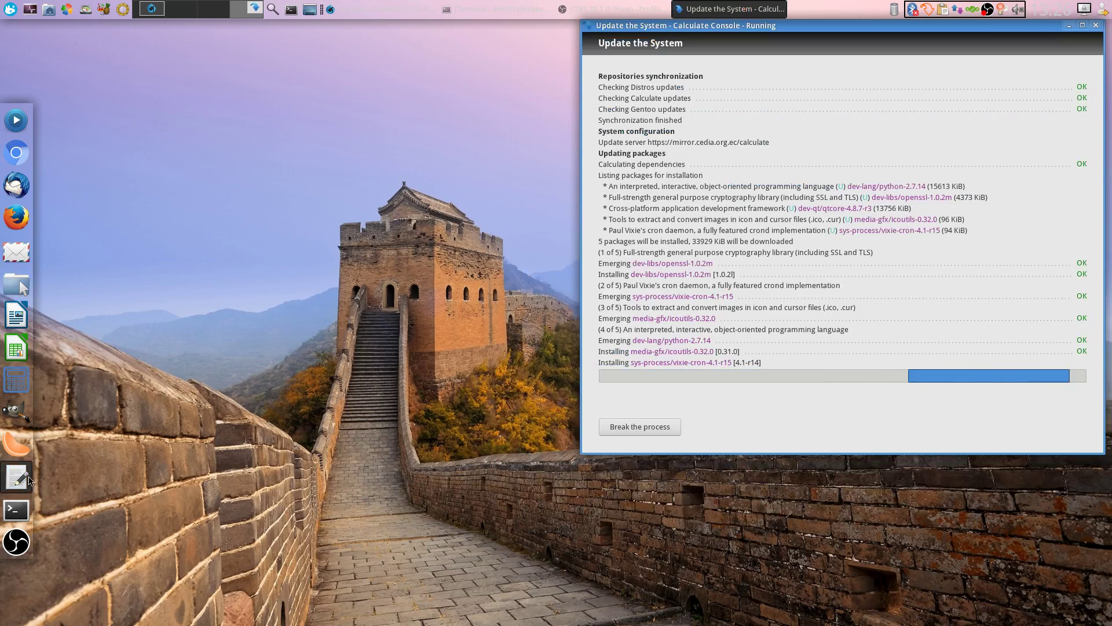
left_click(16, 510)
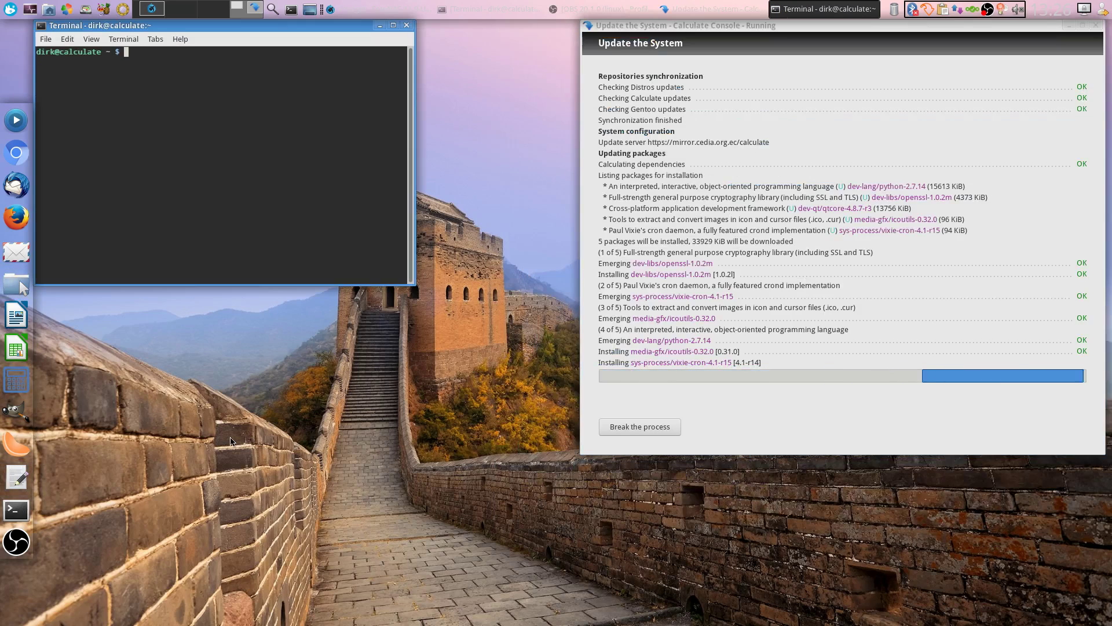
type("htop")
key("Return")
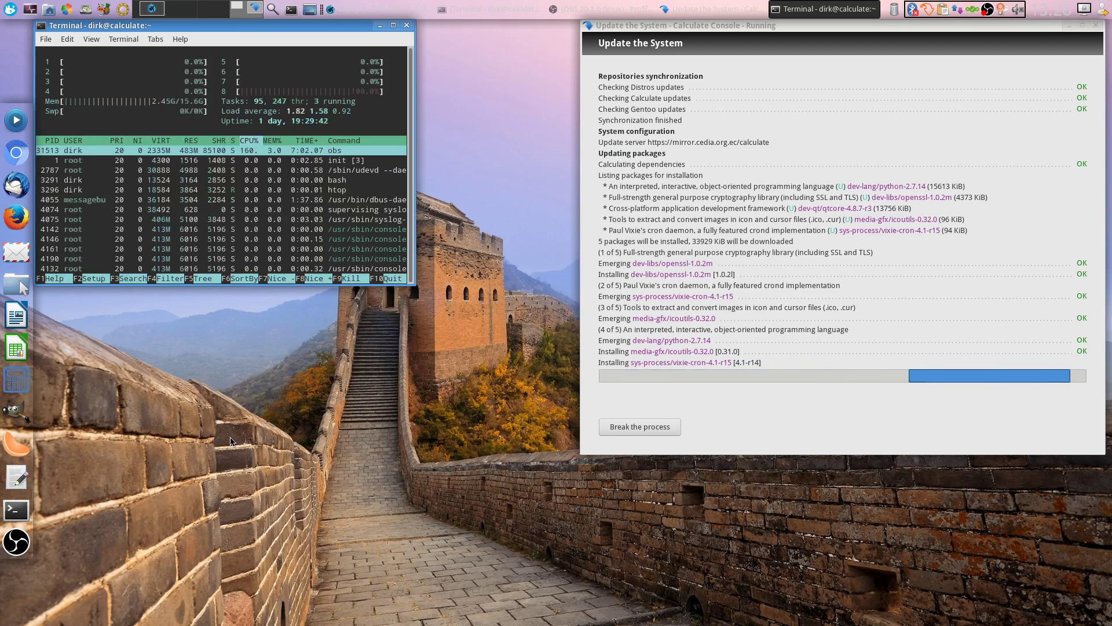
left_click(407, 26)
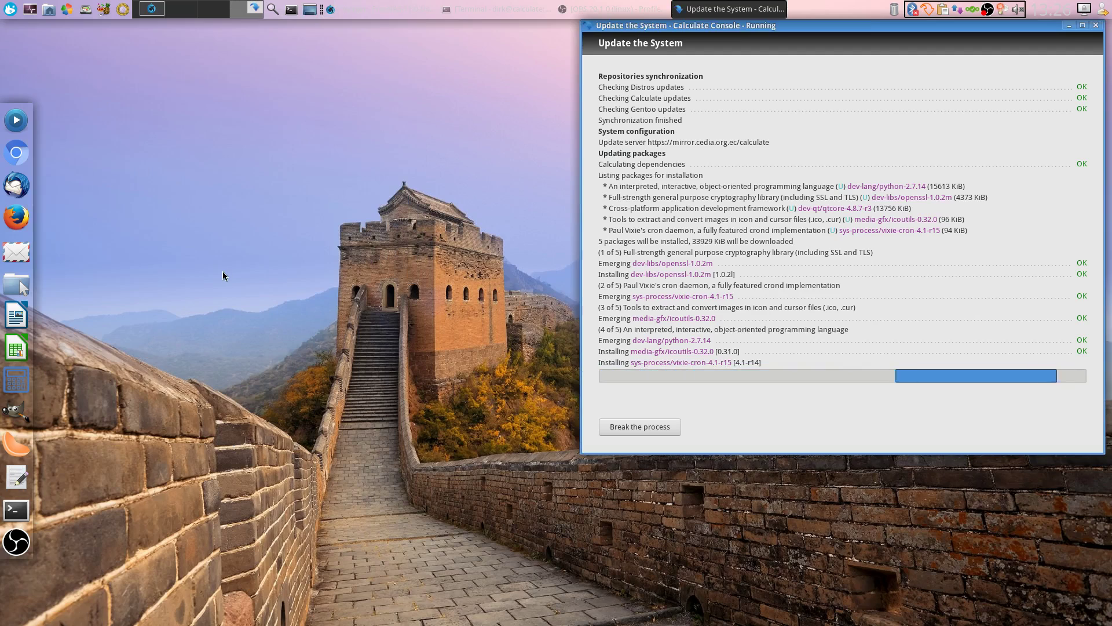
Create a launcher named Htop with command htop and Run in terminal enabled
right_click(133, 98)
left_click(188, 126)
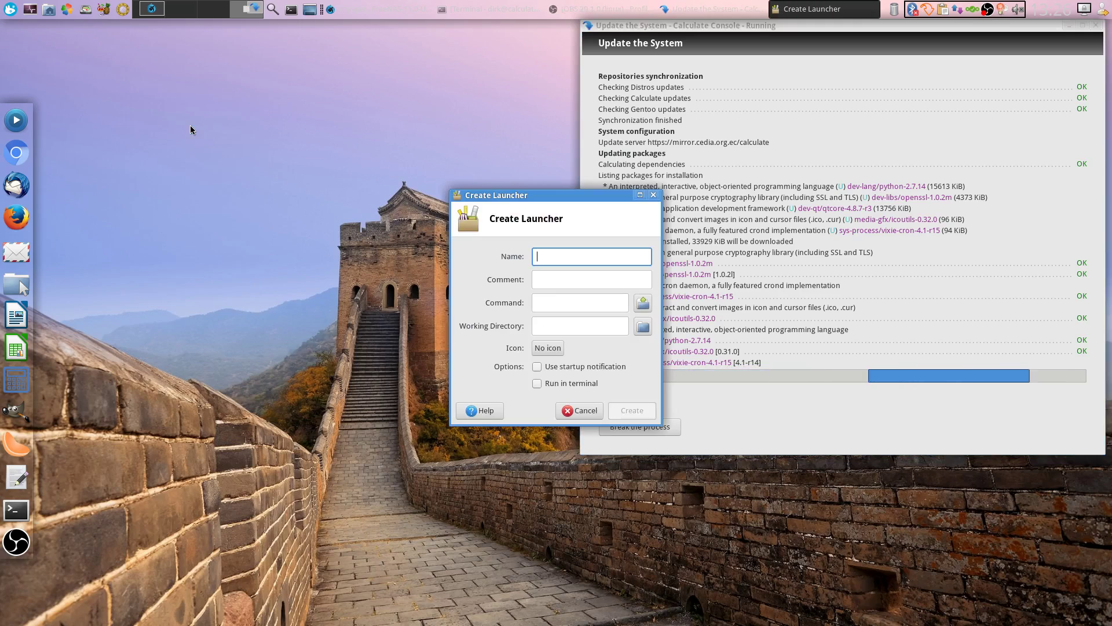
type("Htop")
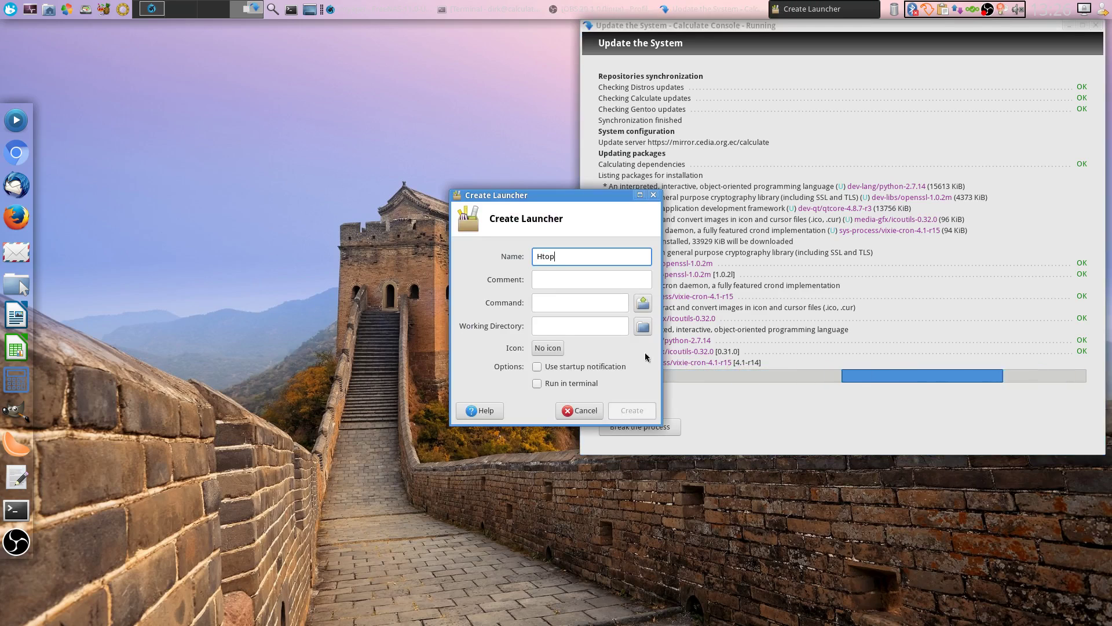
left_click(598, 307)
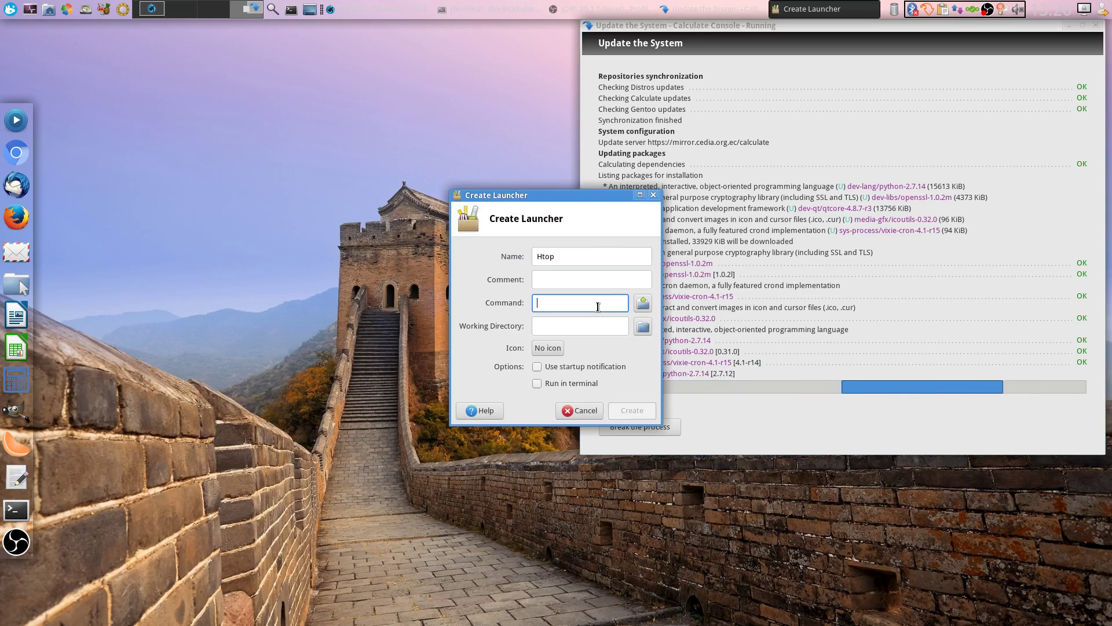
type("htop")
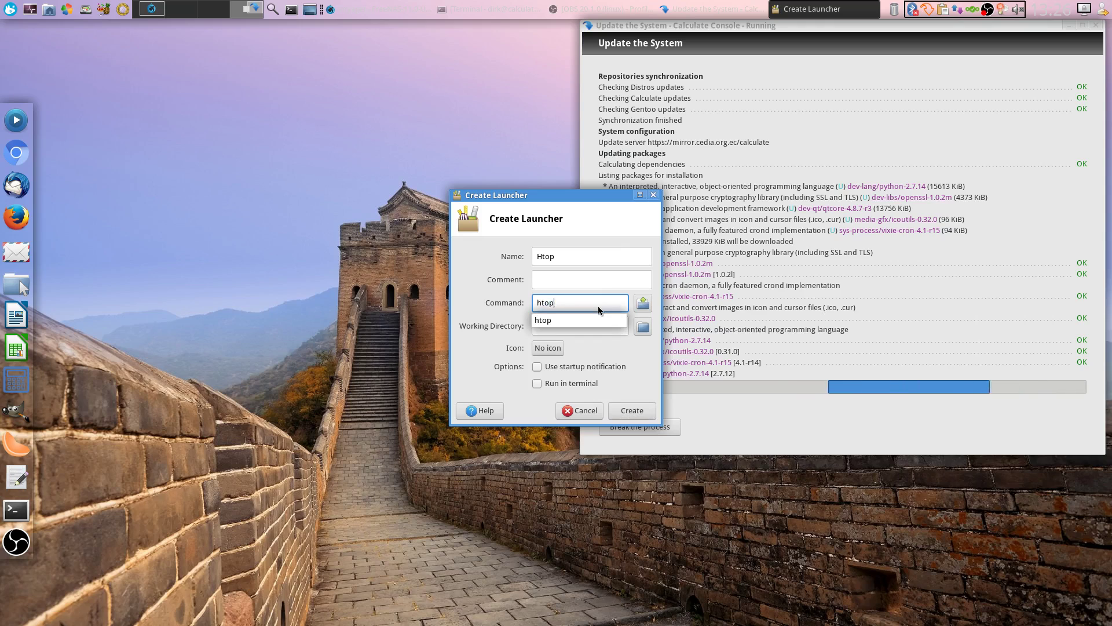
left_click(585, 320)
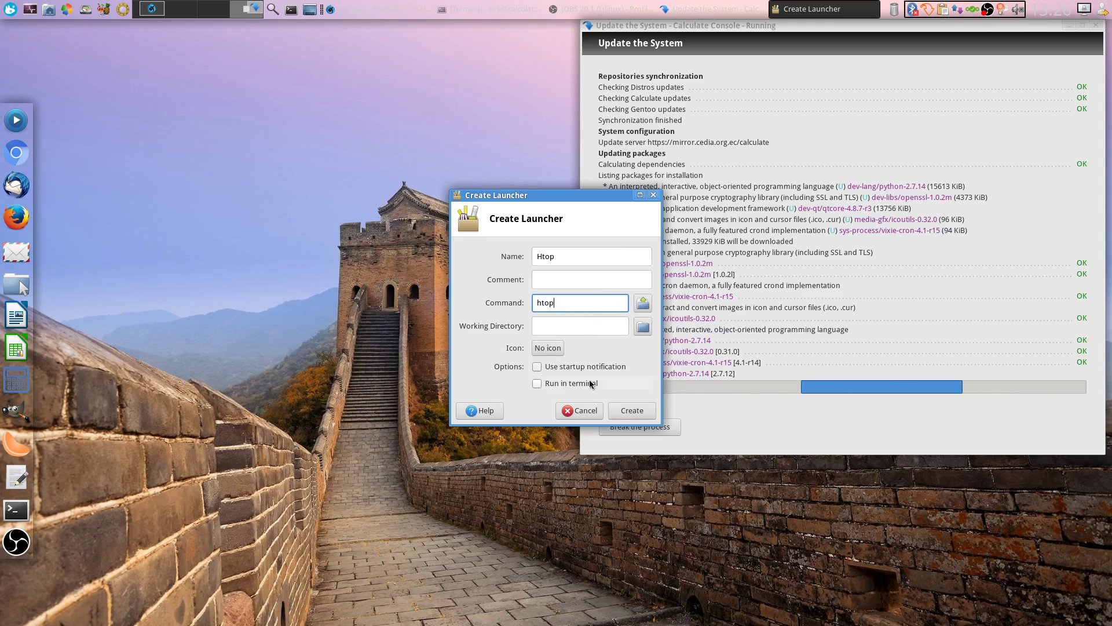
left_click(553, 385)
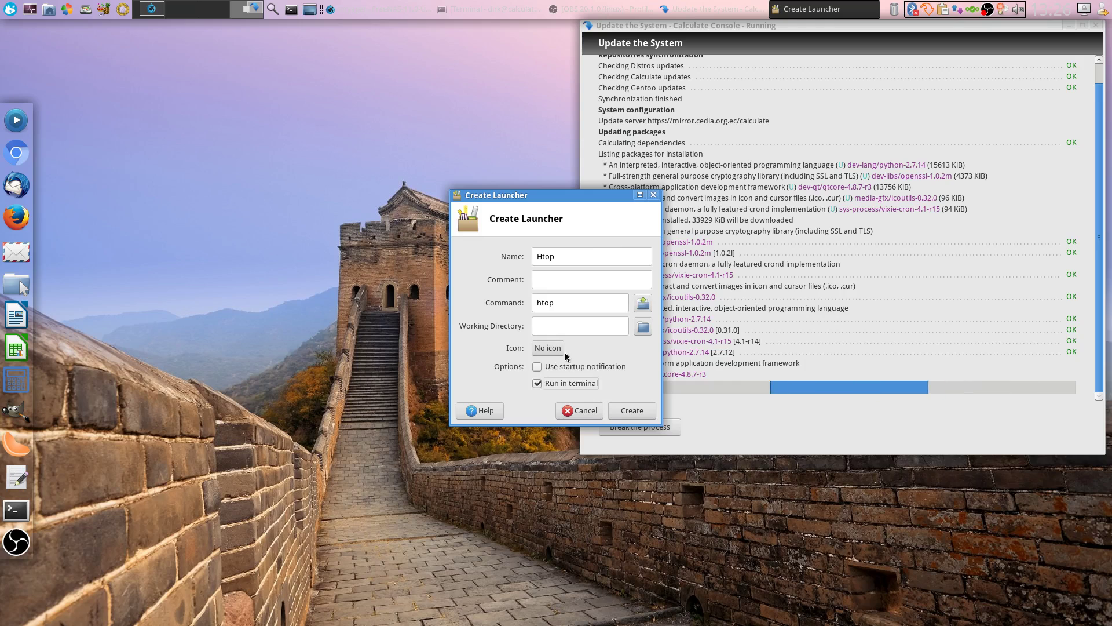
Give the Htop launcher the htop2.png icon from Nextcloud/icon and create it
left_click(548, 348)
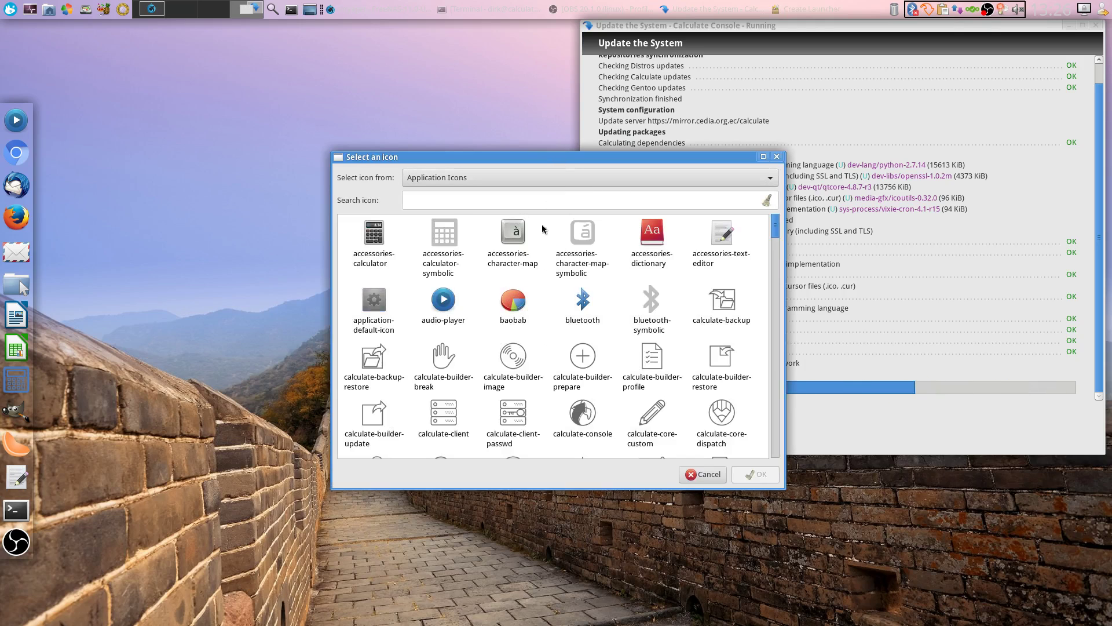
left_click(561, 178)
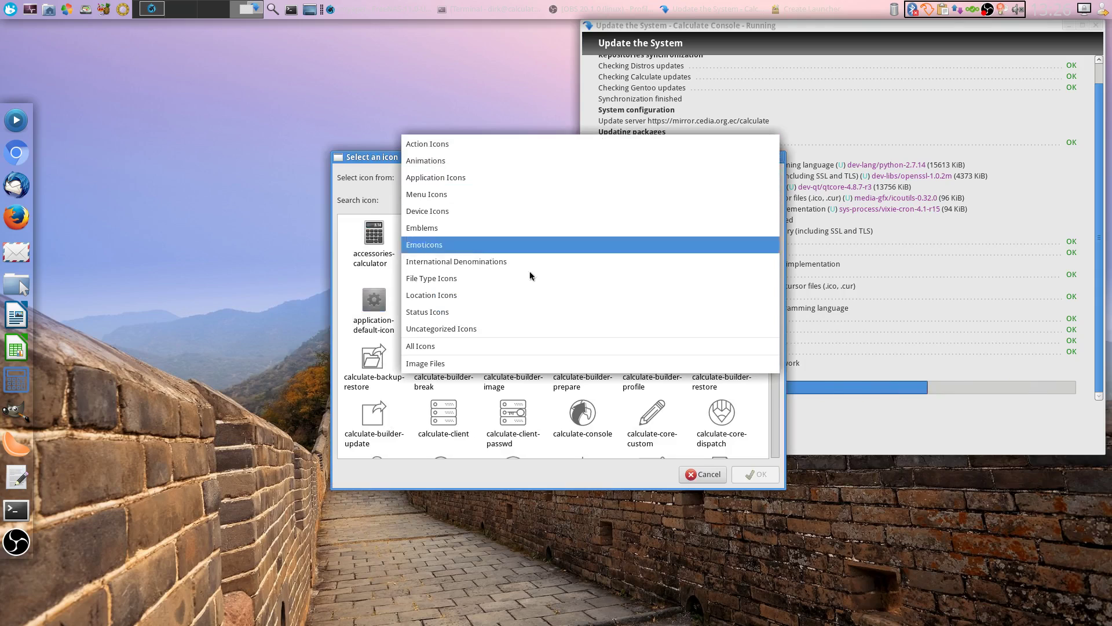
left_click(504, 363)
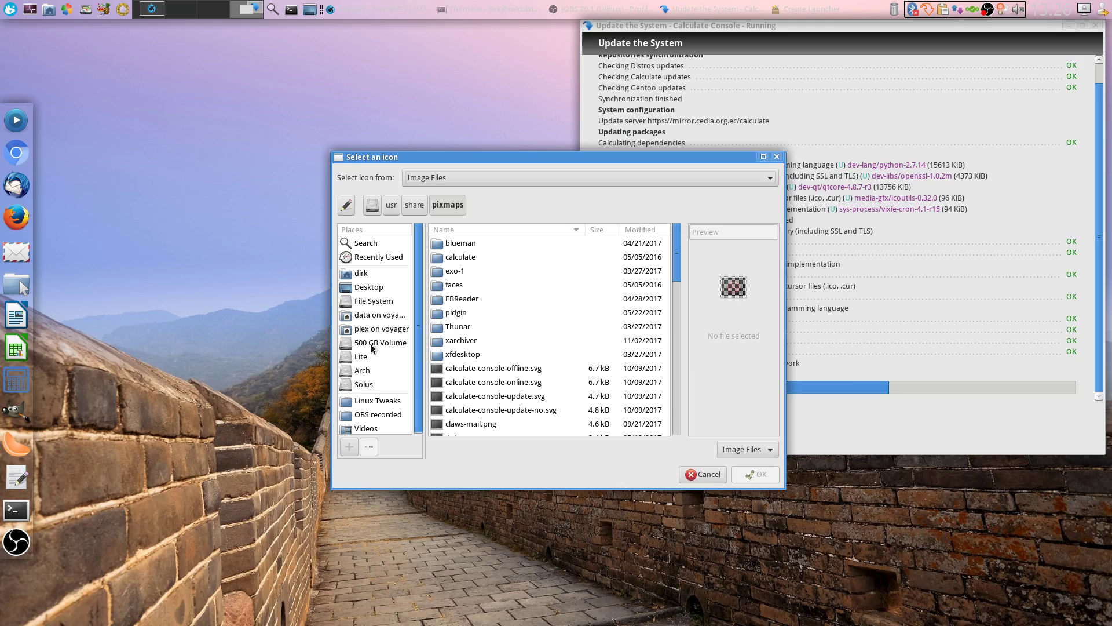
left_click(377, 401)
left_click(447, 207)
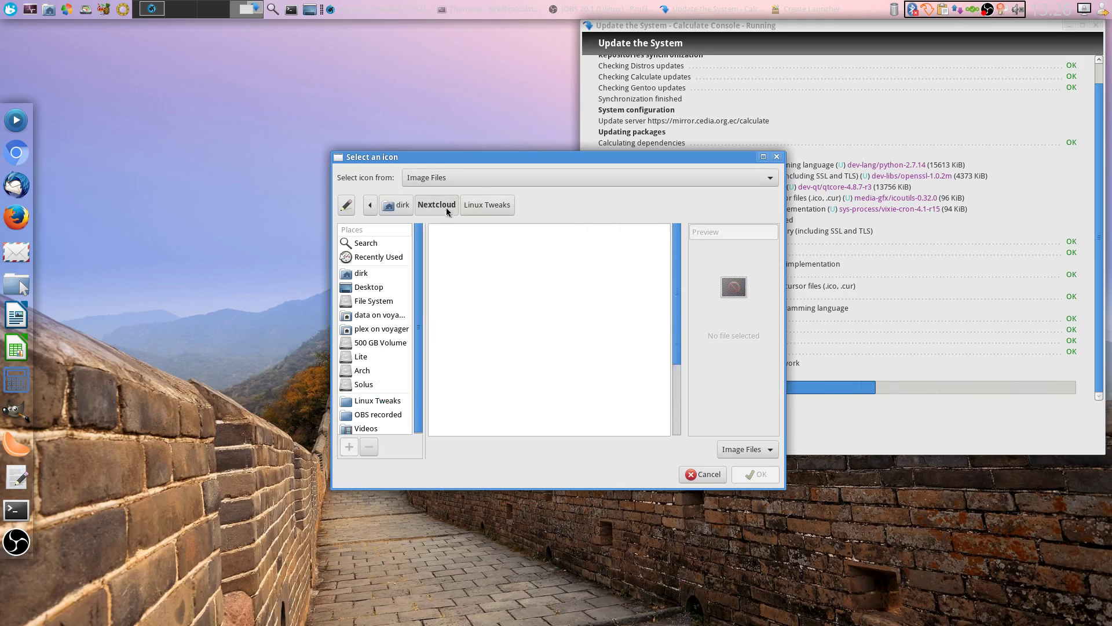
double_click(455, 313)
scroll(579, 334, "down", 5)
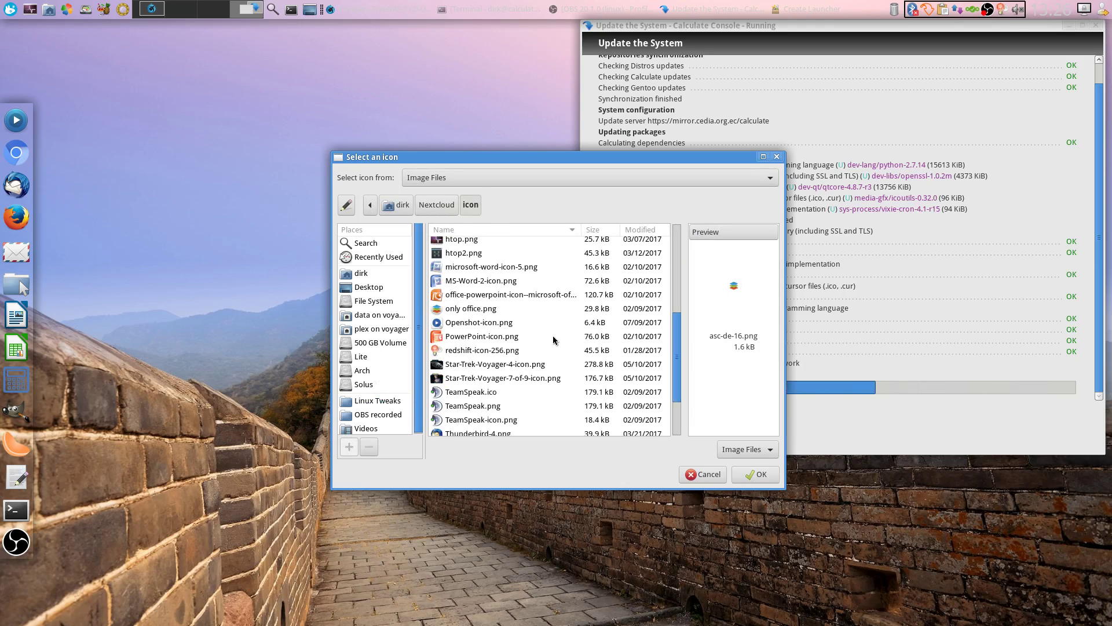
left_click(459, 254)
left_click(755, 474)
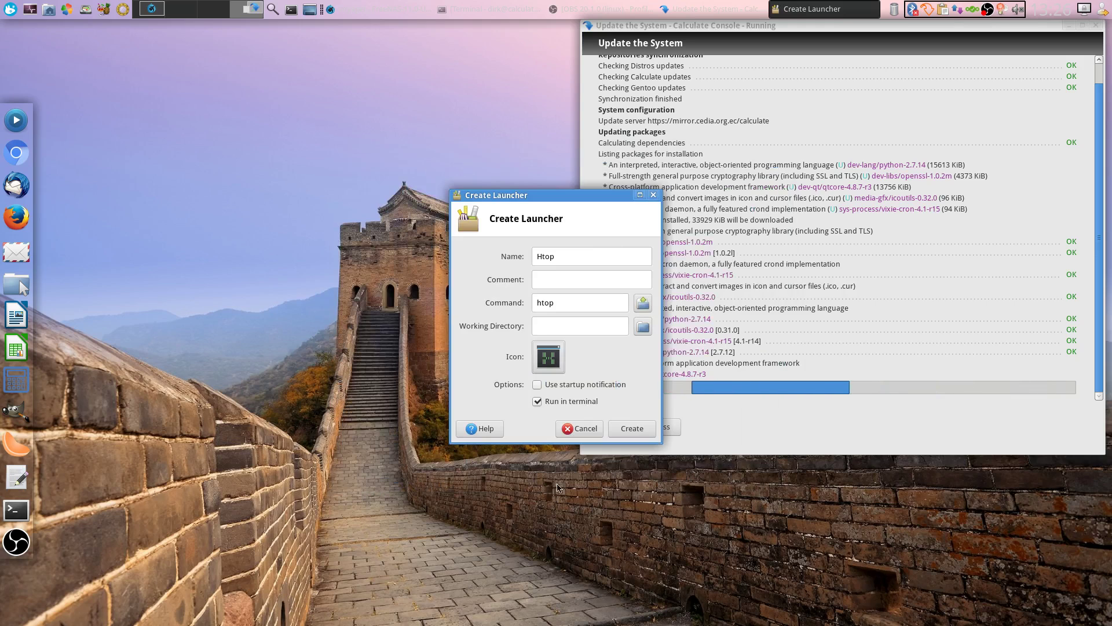
left_click(635, 430)
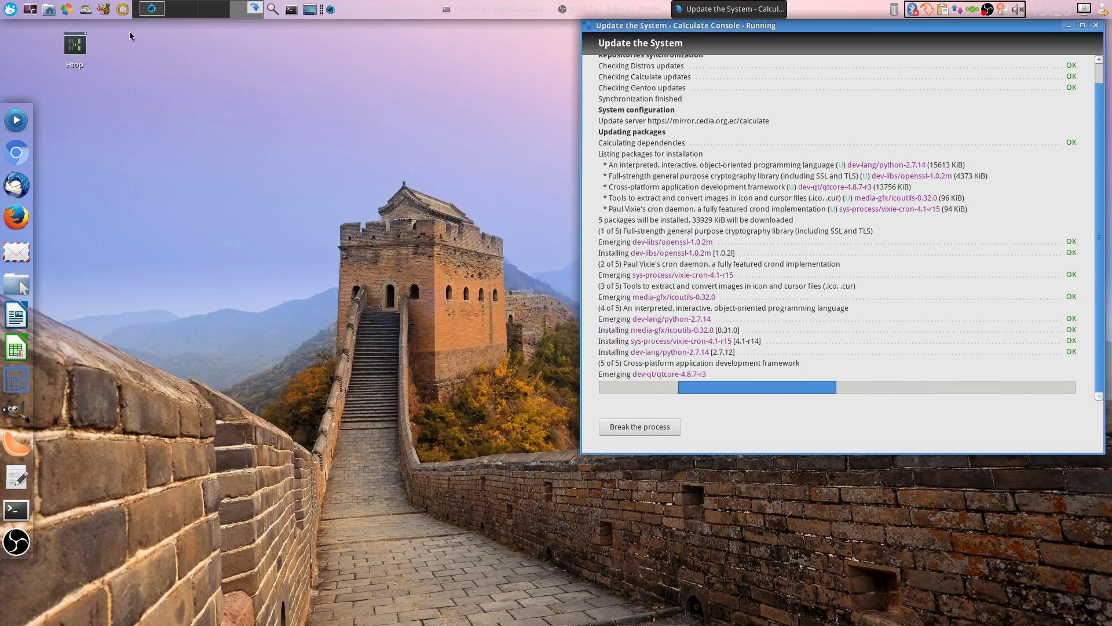
Test the Htop desktop launcher, allowing it despite the untrusted warning, then close htop
double_click(78, 50)
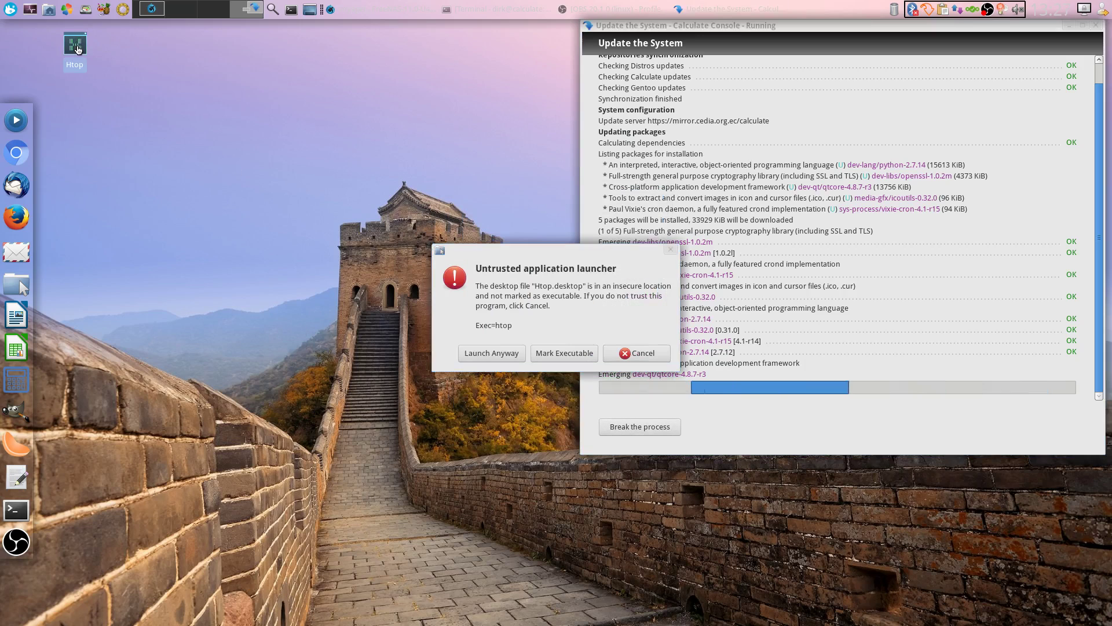
left_click(500, 352)
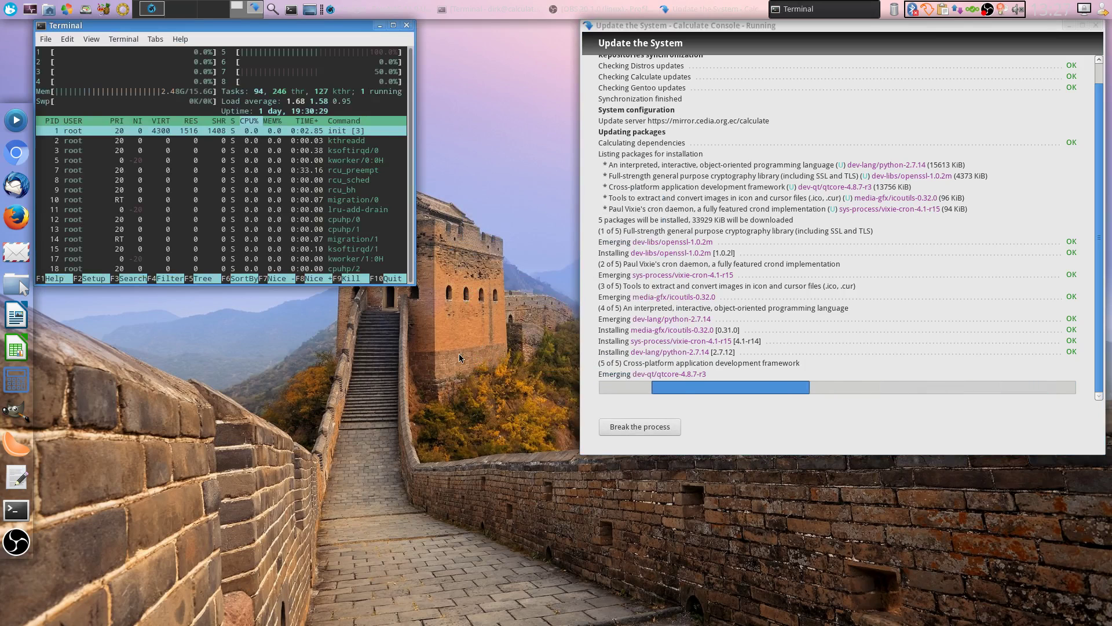
left_click(410, 25)
Add the Htop launcher to the top panel and delete the desktop copy
left_click_drag(76, 46, 23, 6)
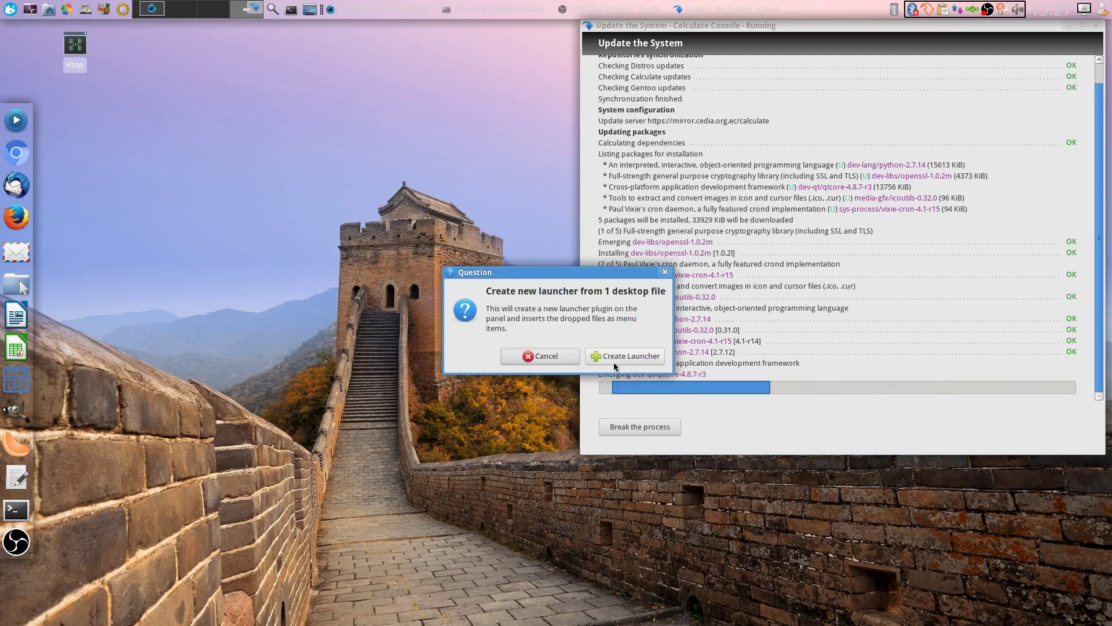
left_click(615, 357)
right_click(83, 49)
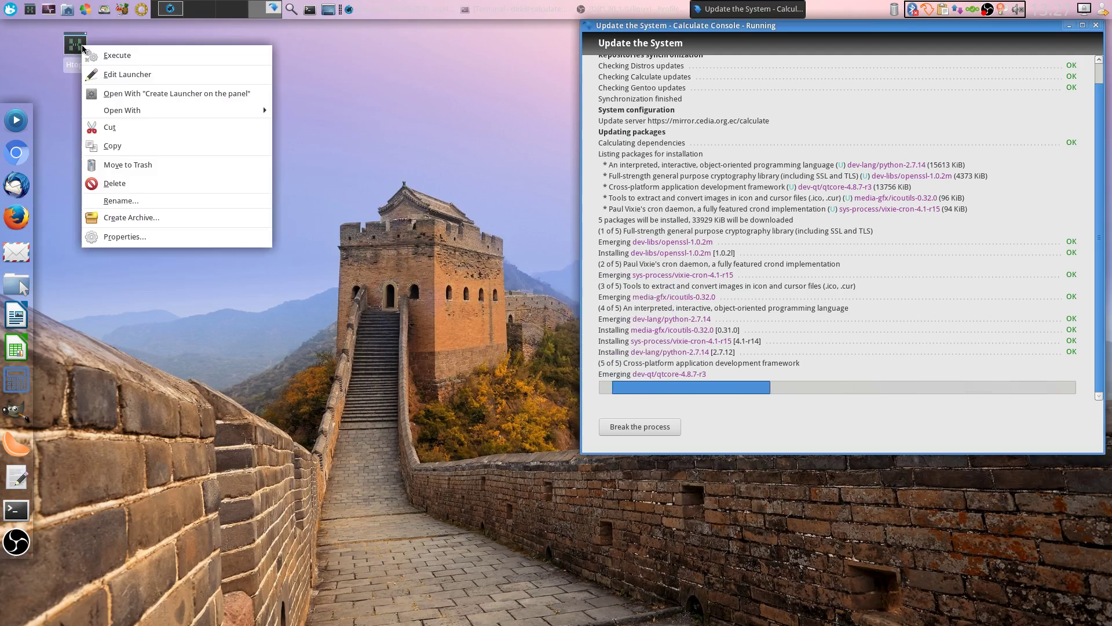
left_click(195, 190)
left_click(636, 340)
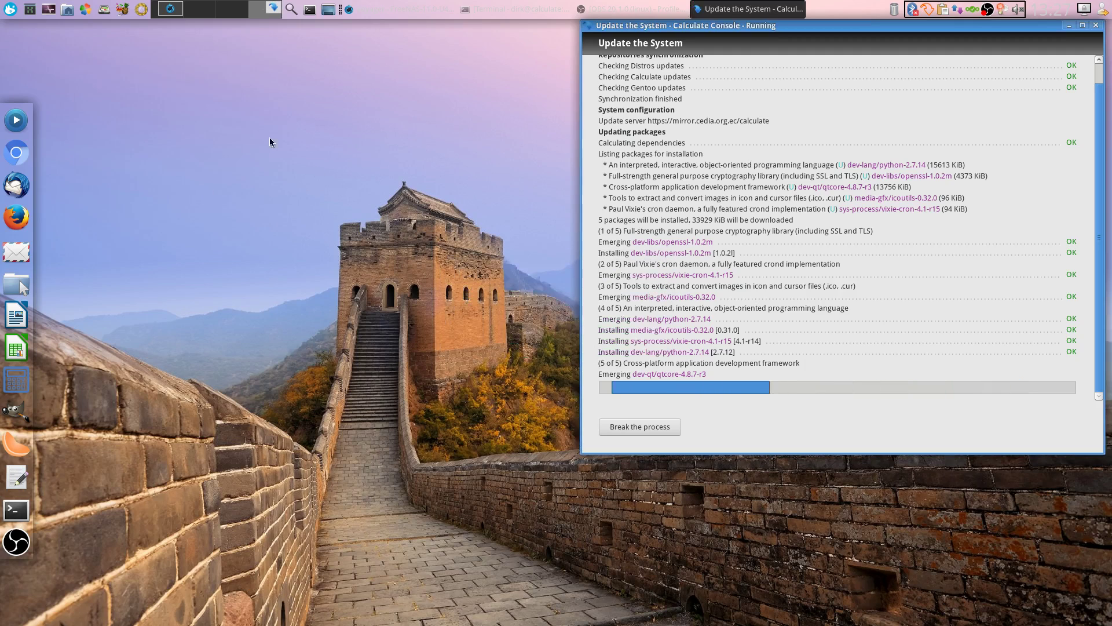
Check the panel Htop launcher opens htop, trying it twice
left_click(30, 9)
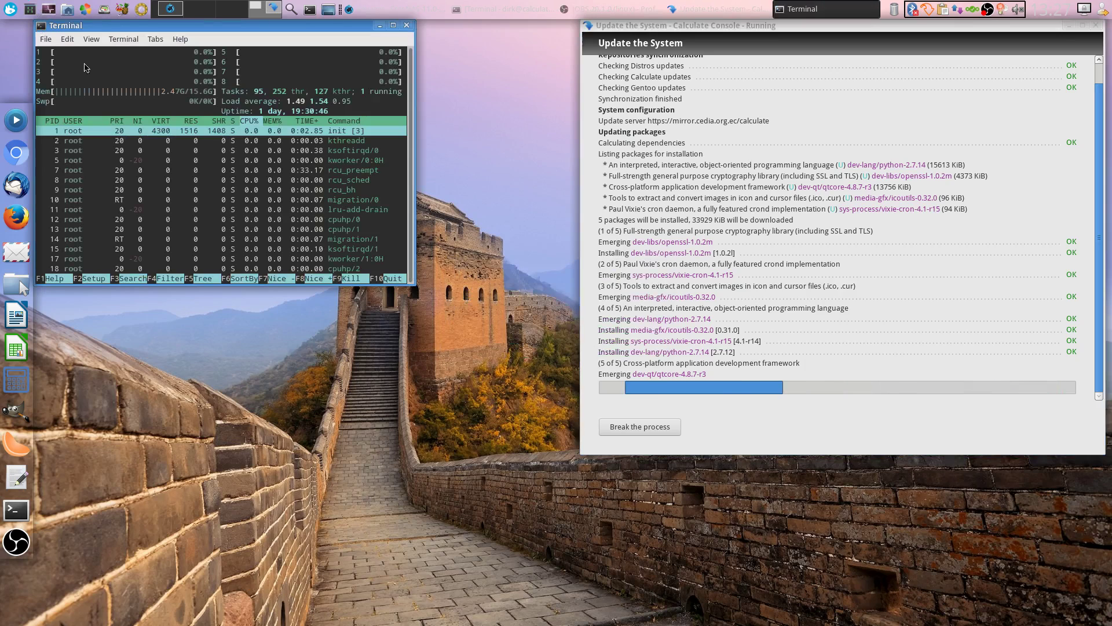
left_click(406, 25)
left_click(30, 9)
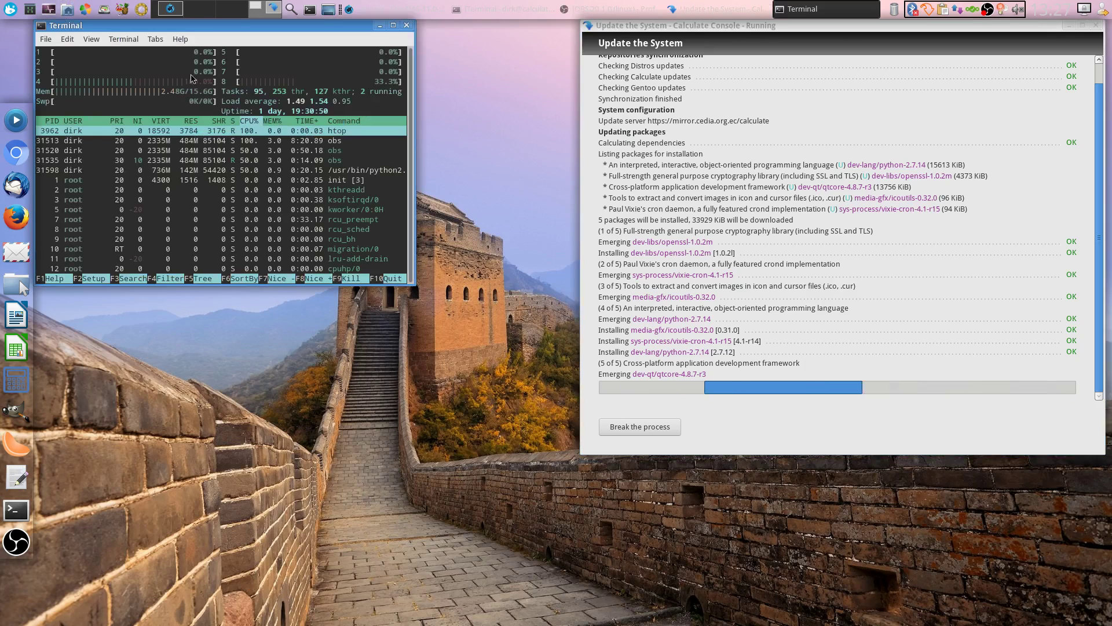
left_click(406, 25)
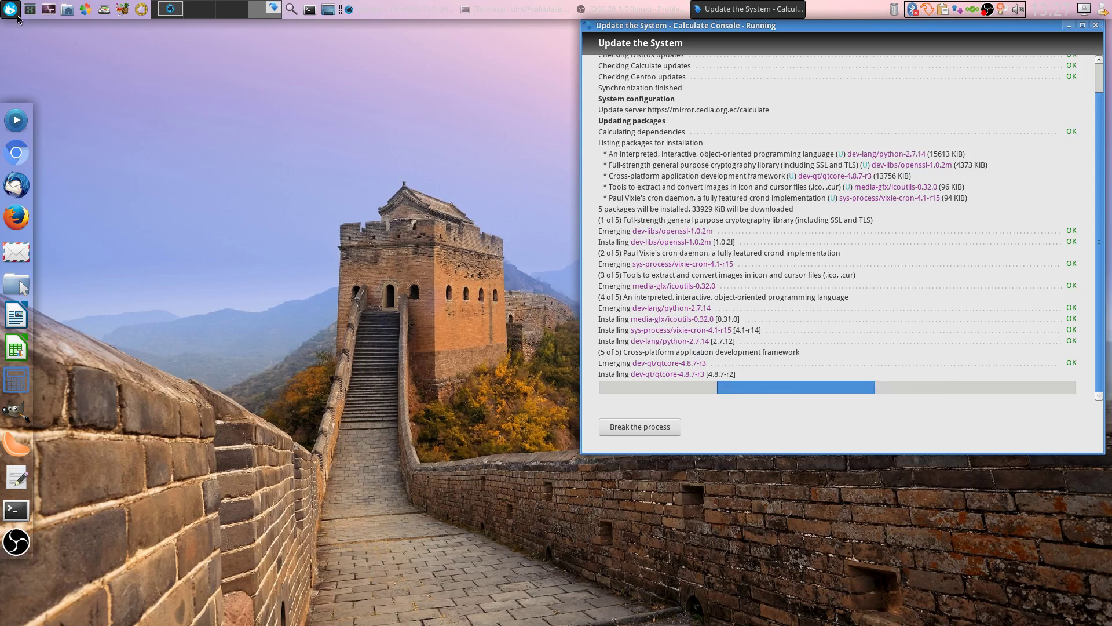
Briefly open and quit htop, then nudge the update window lower while the five packages install
key("ctrl+shift+Escape")
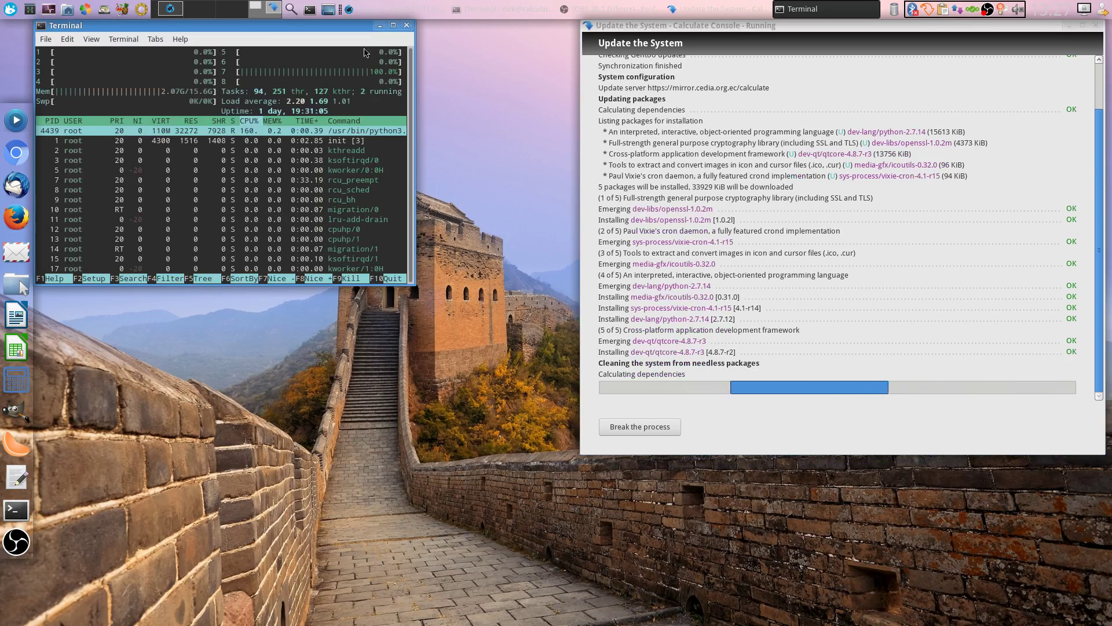
key("q")
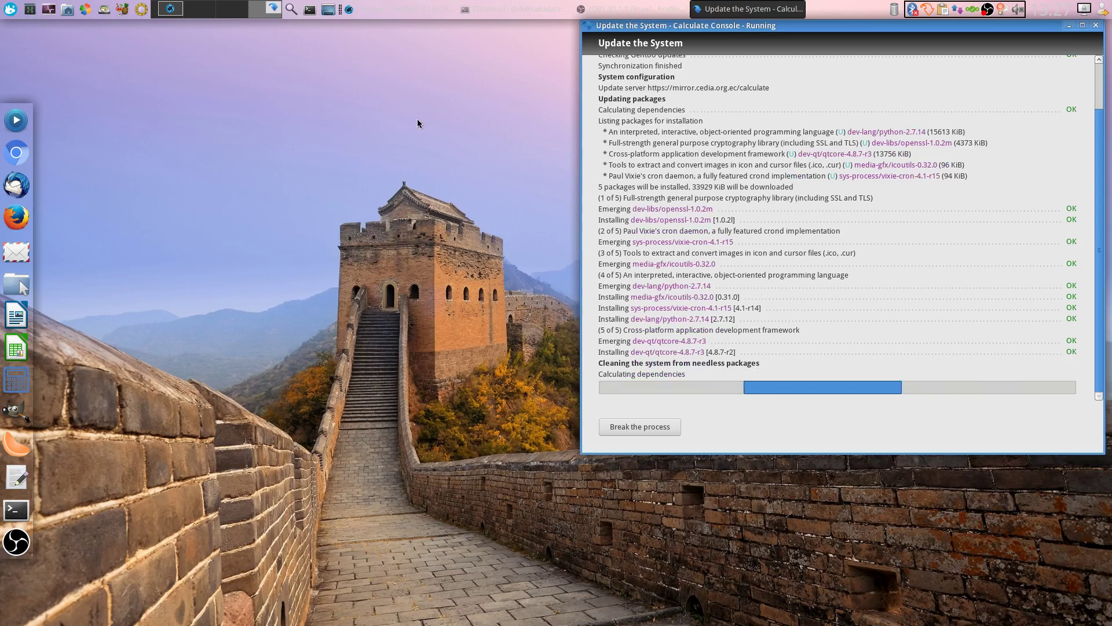
mouse_move(722, 28)
left_mouse_down()
mouse_move(715, 45)
mouse_move(722, 28)
left_mouse_up()
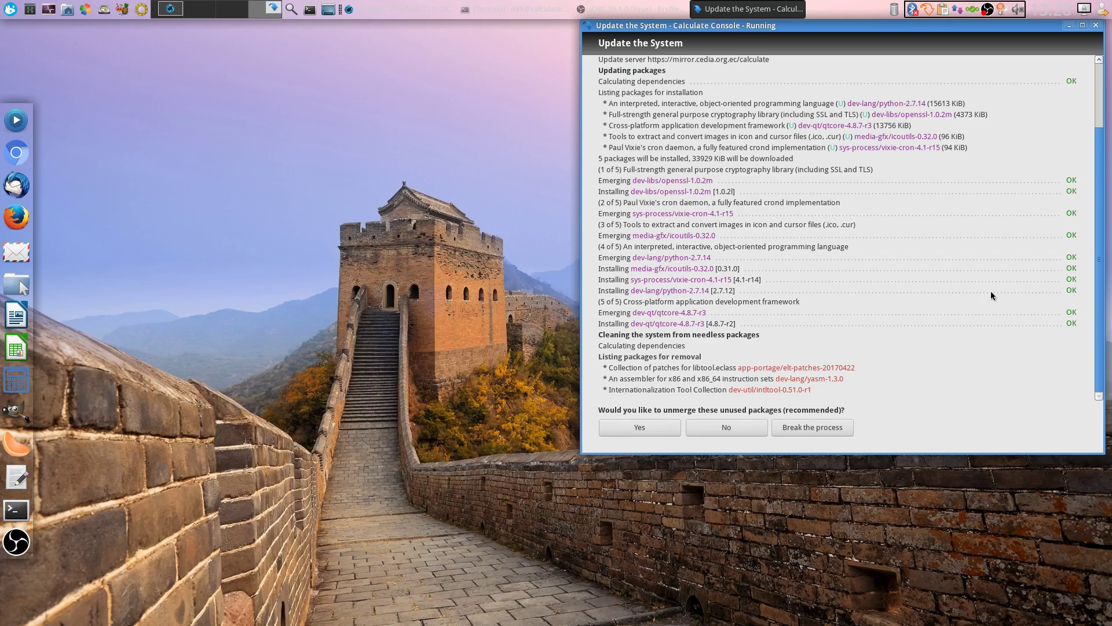
Confirm unmerging the three unused packages so the update reports 'System update finished!'
scroll(927, 354, "up", 2)
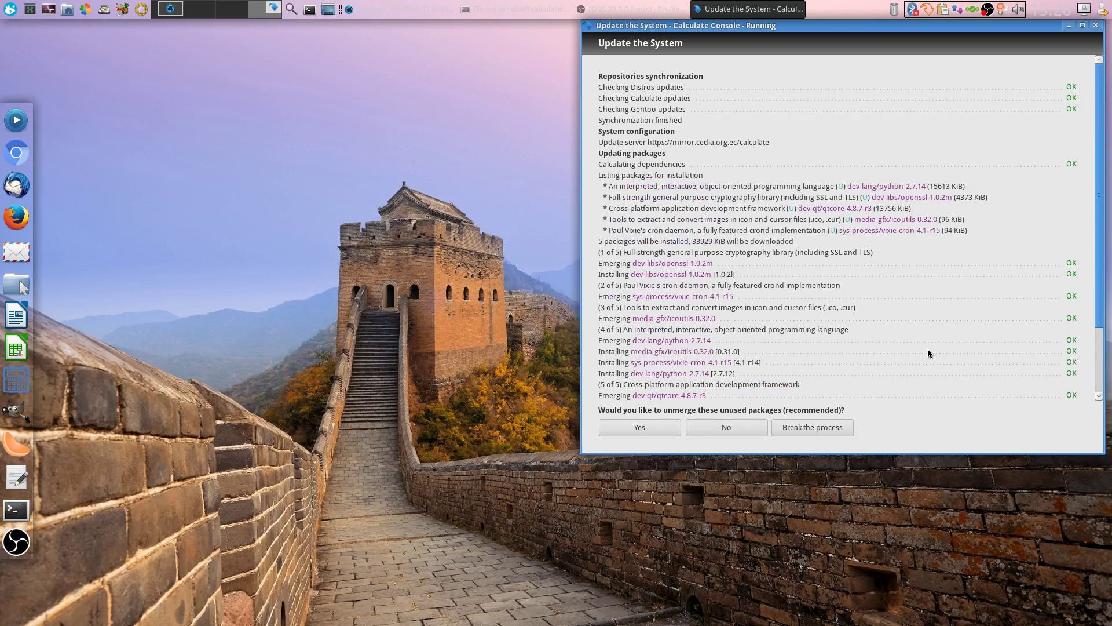
scroll(925, 354, "down", 2)
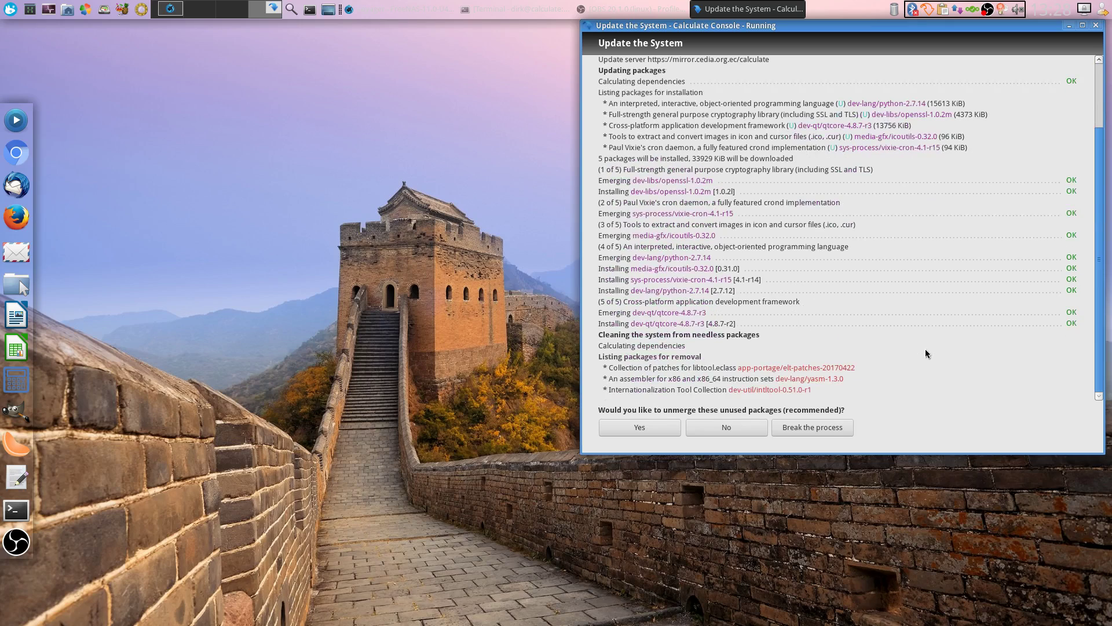
left_click(648, 429)
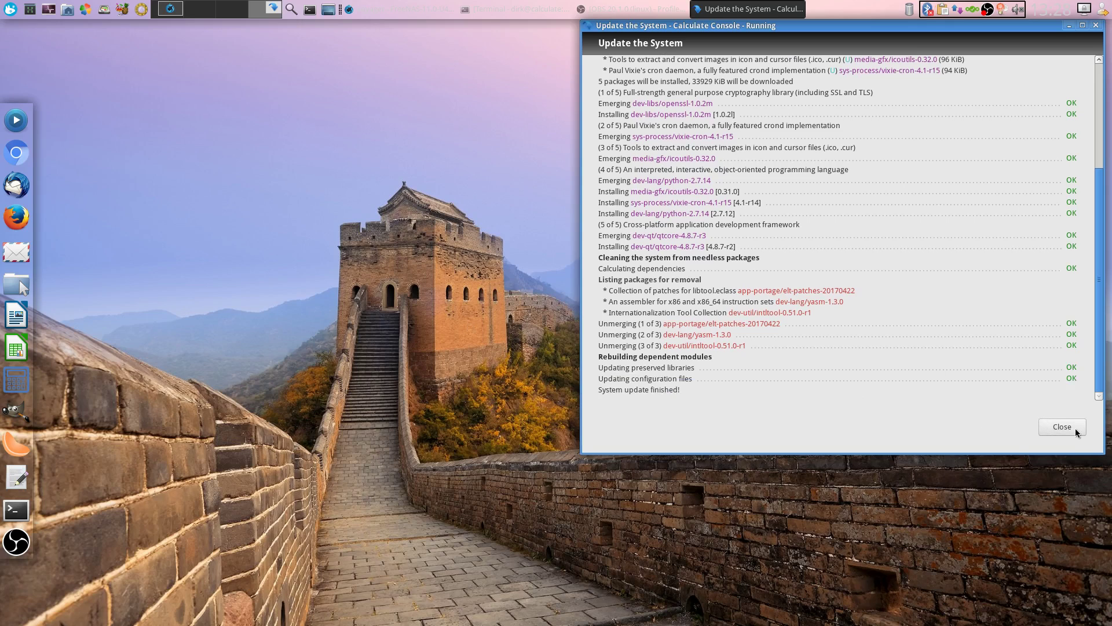
Close the finished Update the System console with Escape
key("Escape")
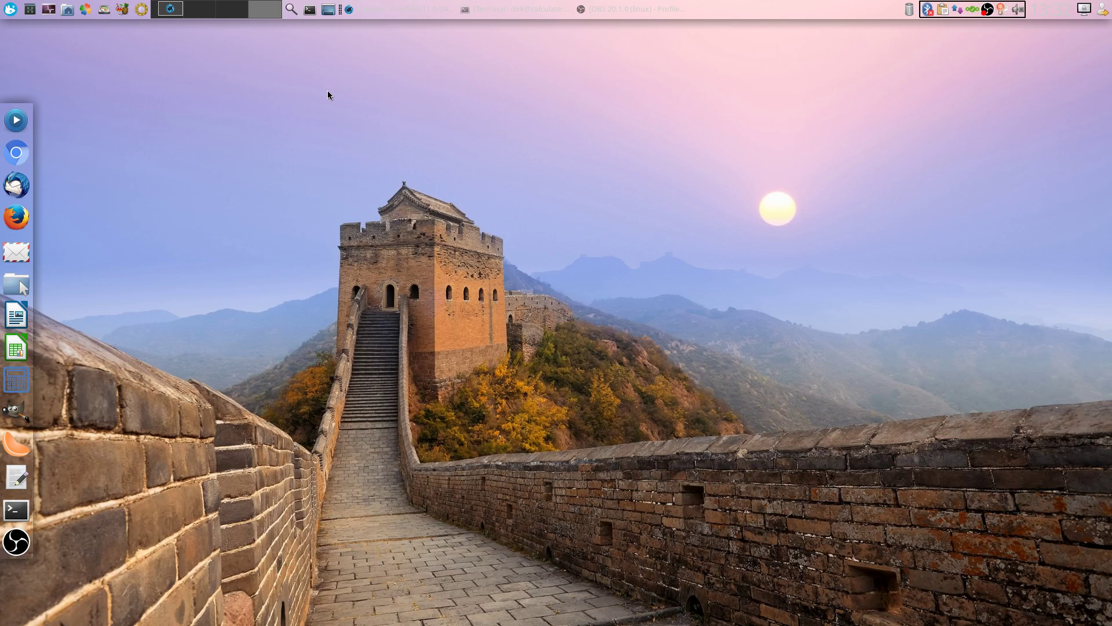
Open Thunar on the home folder (16 items), then view and dismiss its About information
left_click(16, 285)
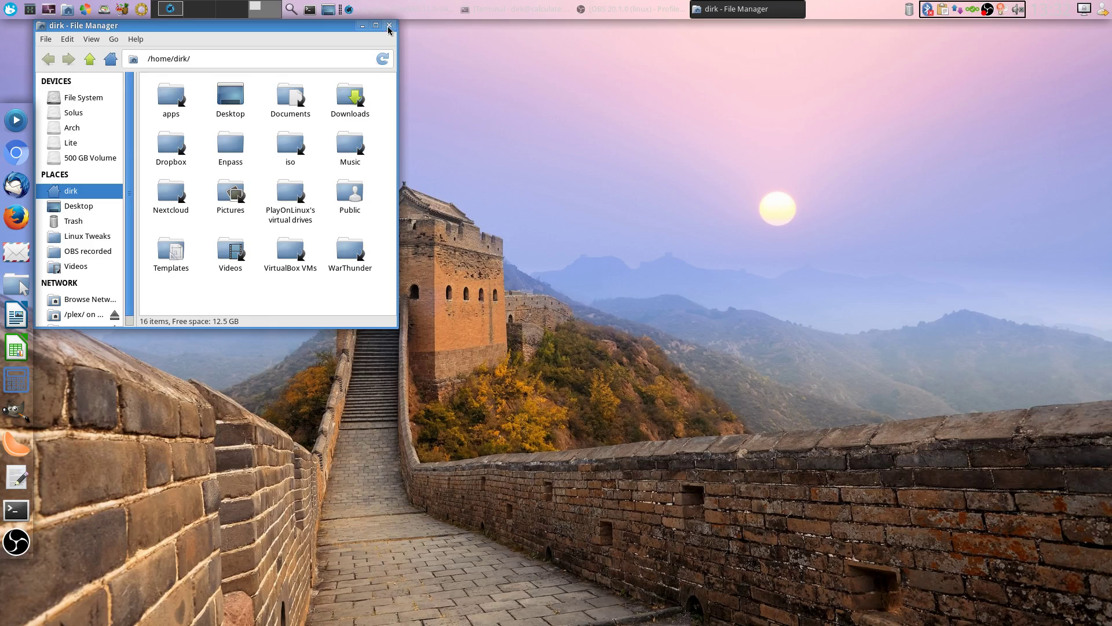
left_click(135, 39)
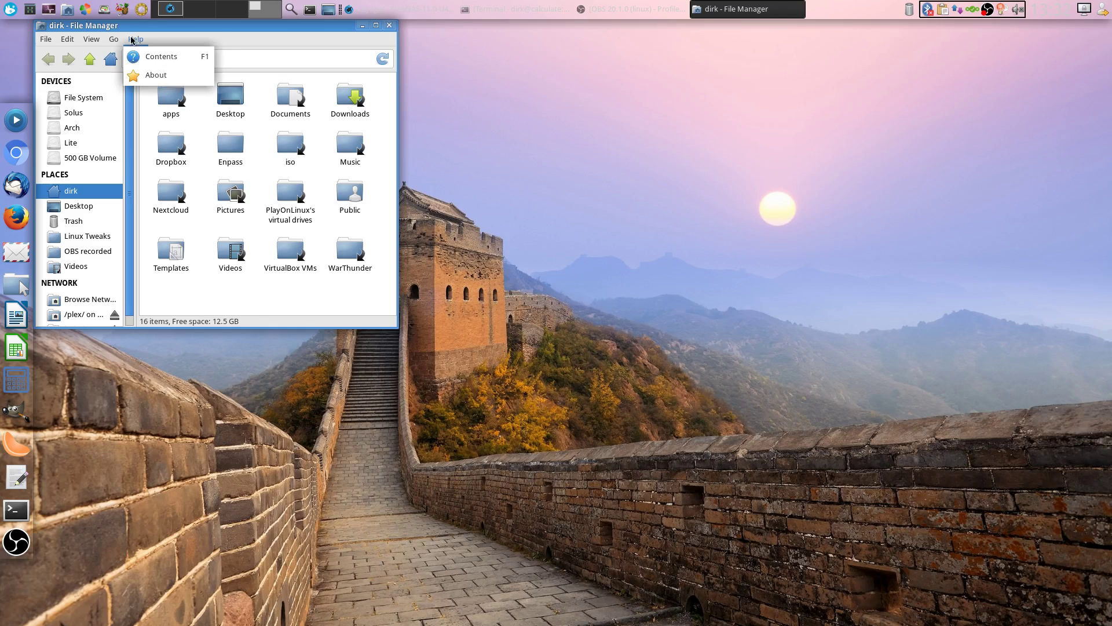
left_click(150, 74)
left_click(277, 299)
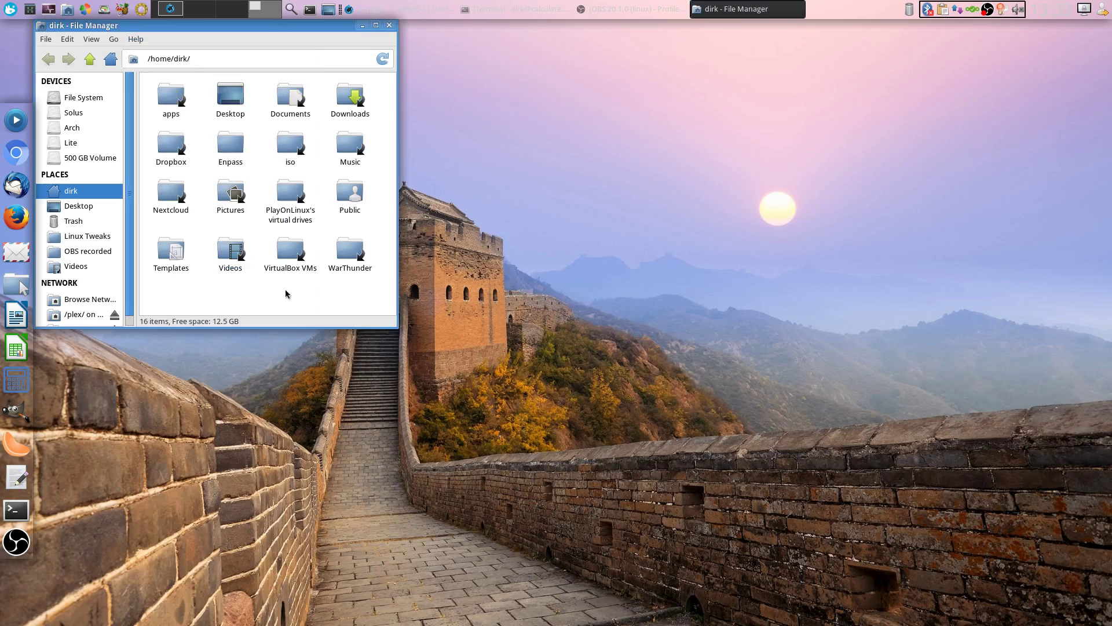
Close the Thunar window with its title-bar X button
left_click(388, 26)
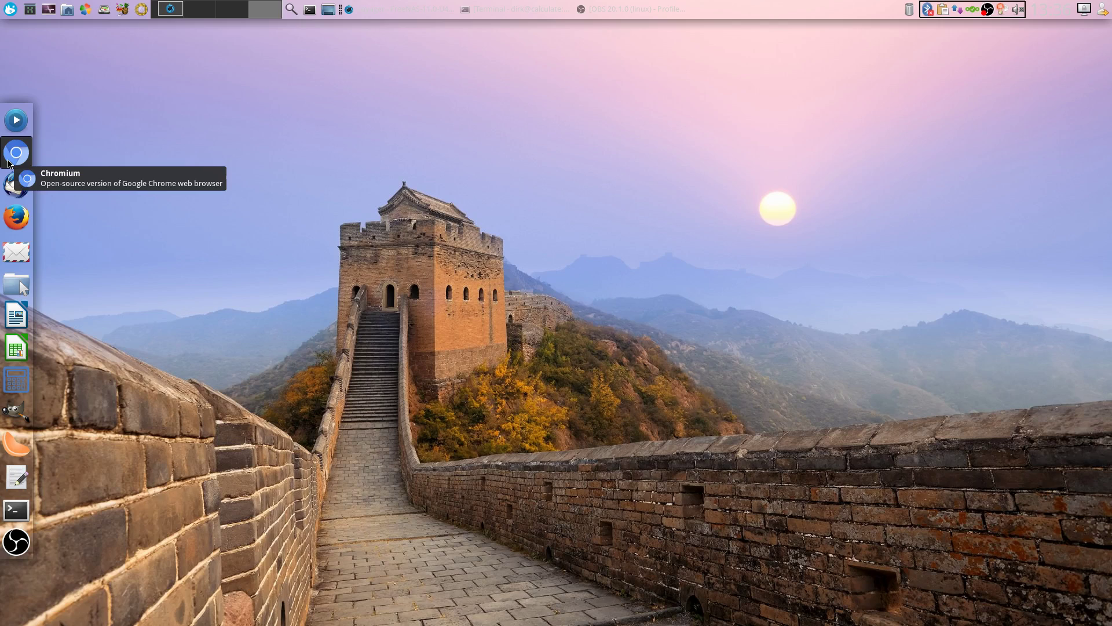
Launch Chromium from its icon in the left-hand dock
left_click(9, 162)
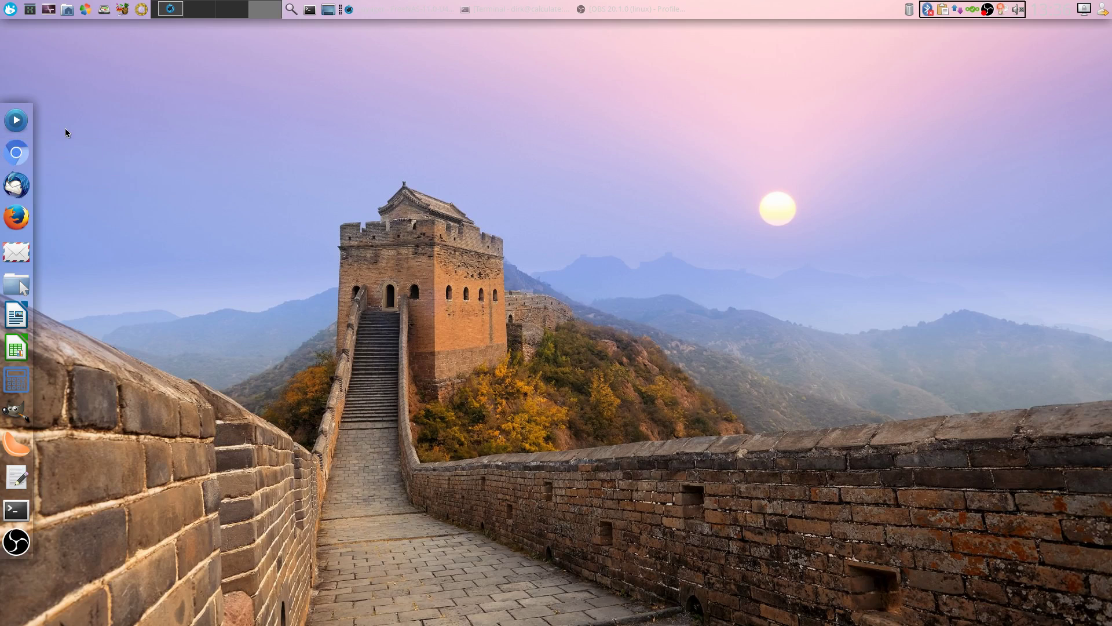